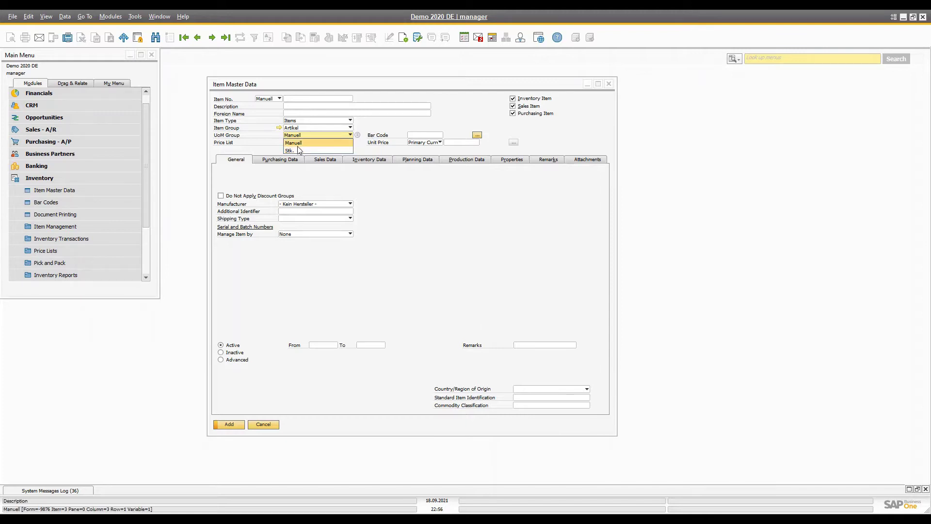
# Step: Leave the item's UoM Group at Manuell and collapse the Inventory module in the Main Menu
pyautogui.click(433, 223)
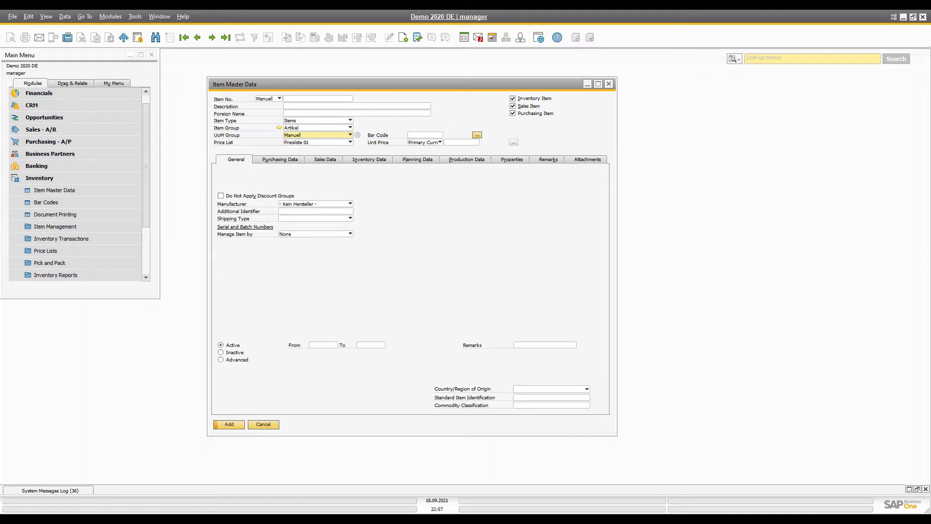
pyautogui.click(39, 178)
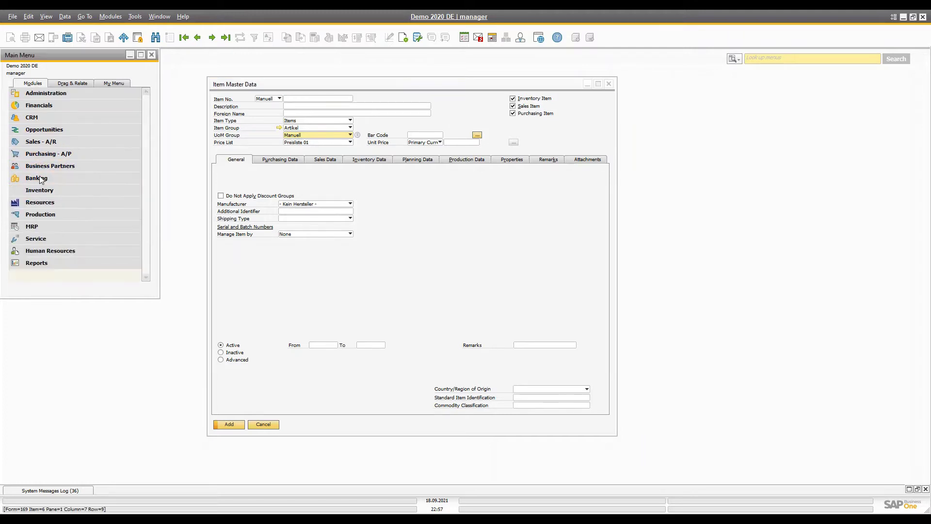
# Step: Open Units of Measure and Unit of Measure Groups under Administration > Setup > Inventory
pyautogui.click(54, 91)
pyautogui.click(51, 153)
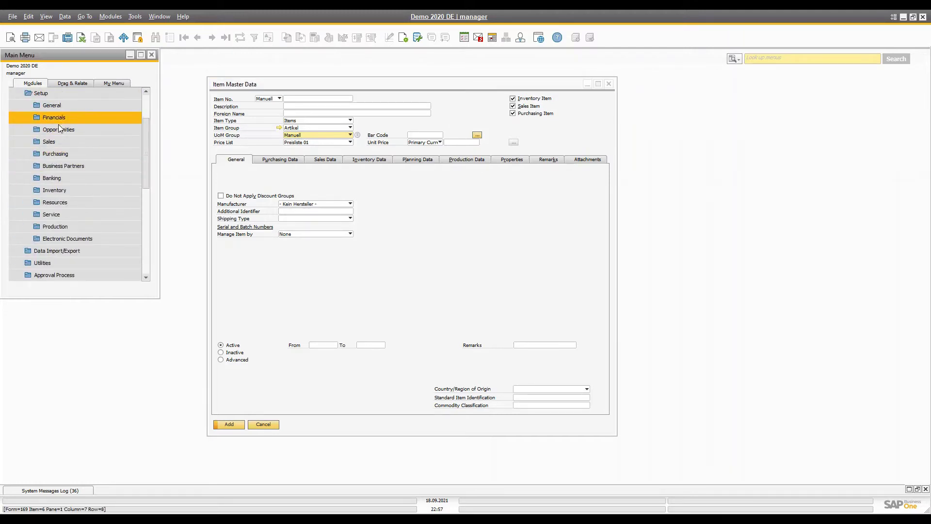
pyautogui.click(60, 190)
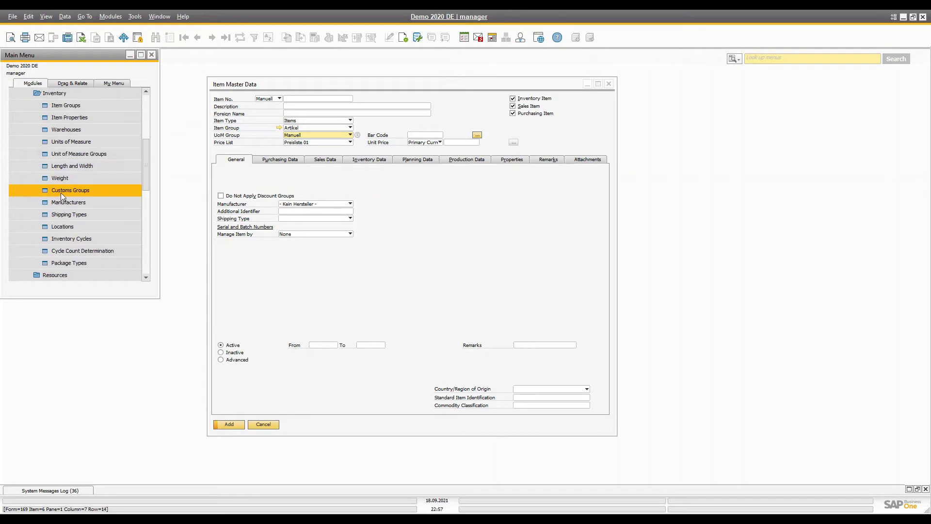
pyautogui.click(73, 141)
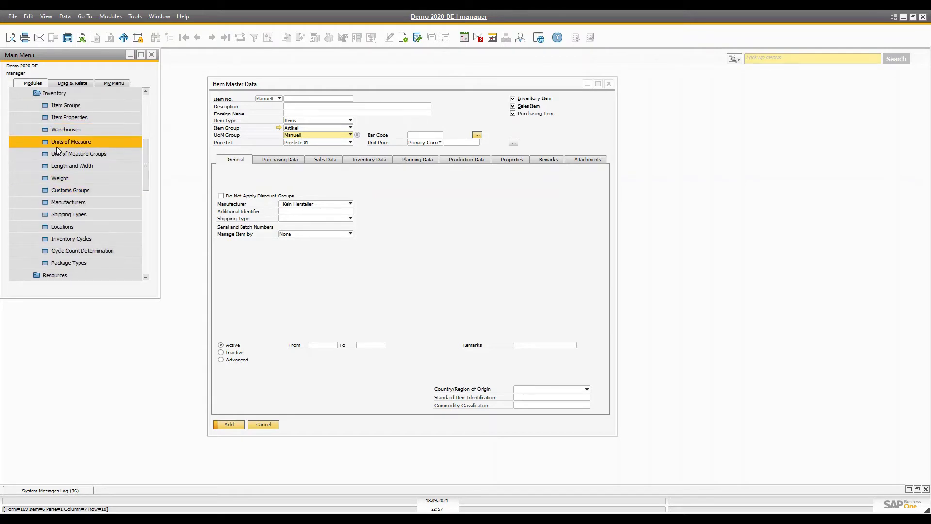
pyautogui.click(80, 154)
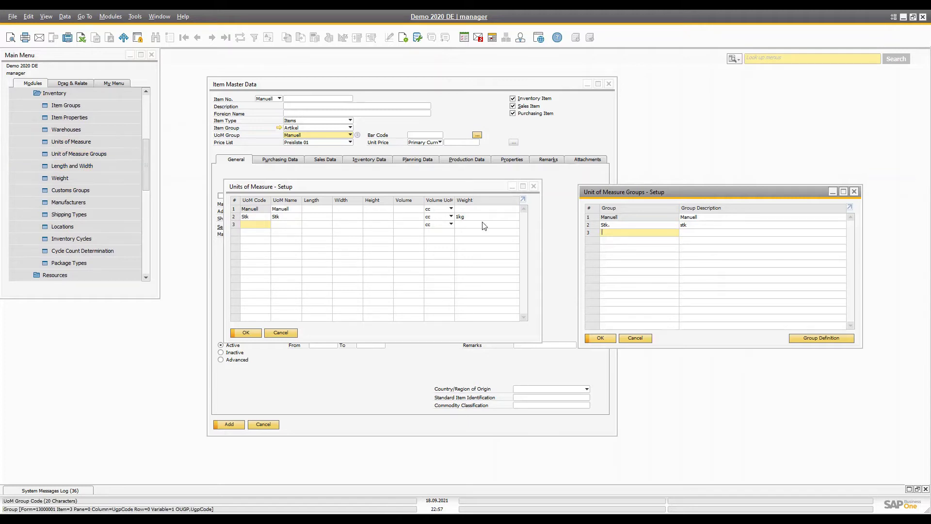
# Step: Reposition the Units of Measure window, step through row 3's Width, Volume and Weight cells, then select the Stk. group
pyautogui.click(377, 281)
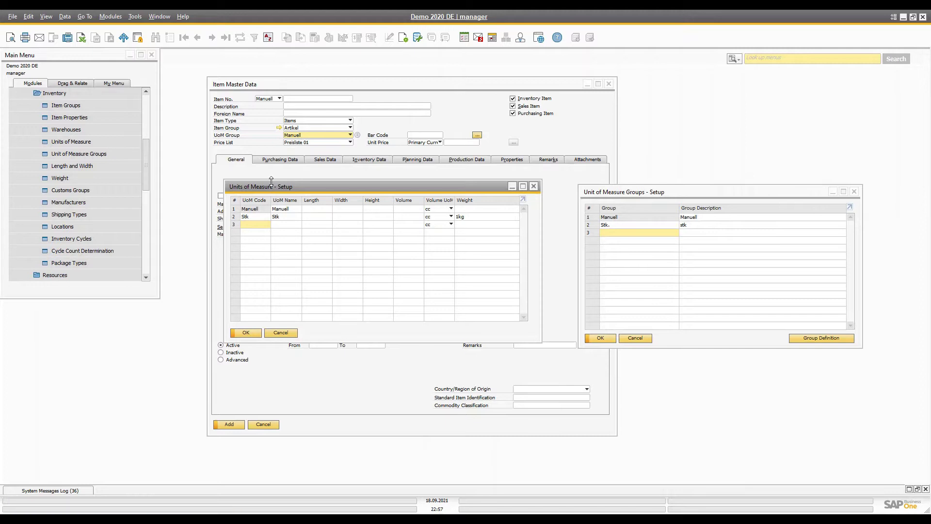
pyautogui.moveTo(267, 188); pyautogui.dragTo(269, 183)
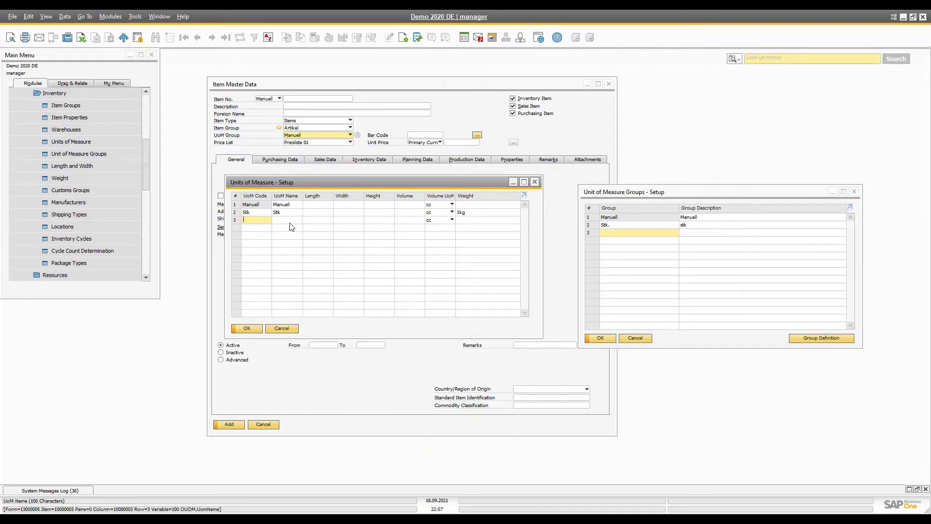
pyautogui.click(348, 219)
pyautogui.press('Tab')
pyautogui.press('Tab')
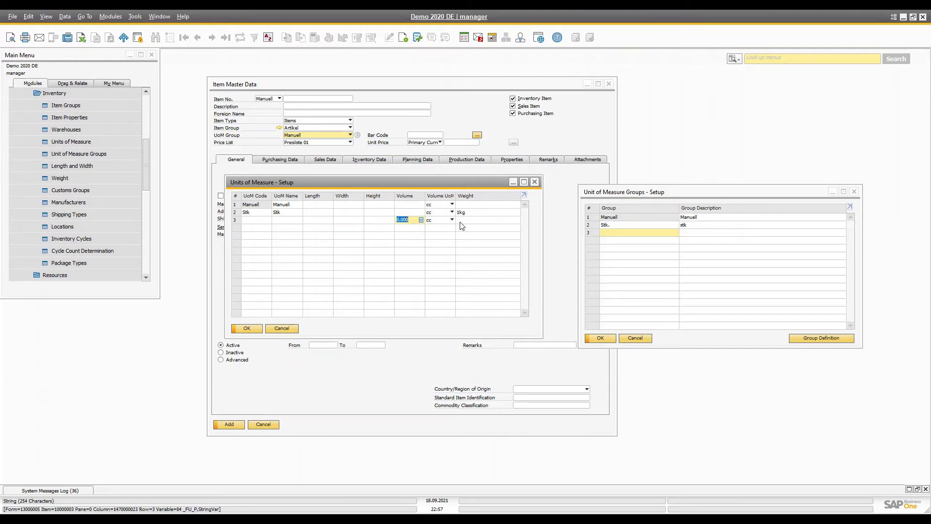
pyautogui.click(461, 221)
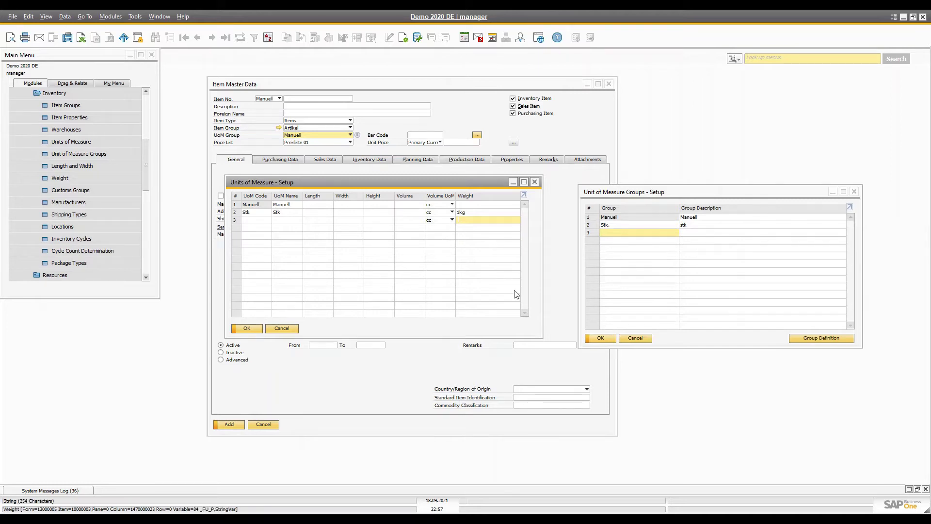
pyautogui.click(685, 260)
pyautogui.click(591, 226)
pyautogui.click(821, 338)
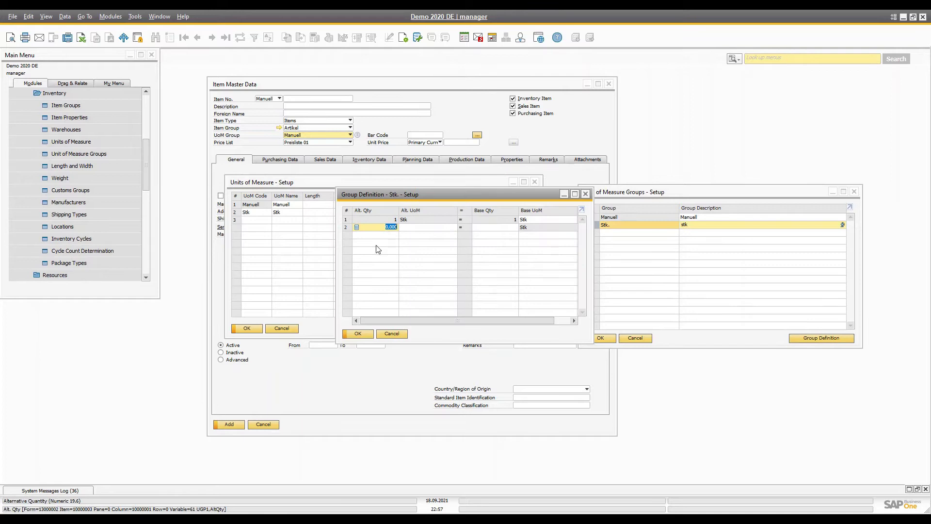
pyautogui.moveTo(398, 196); pyautogui.dragTo(546, 214)
pyautogui.moveTo(556, 338); pyautogui.dragTo(572, 338)
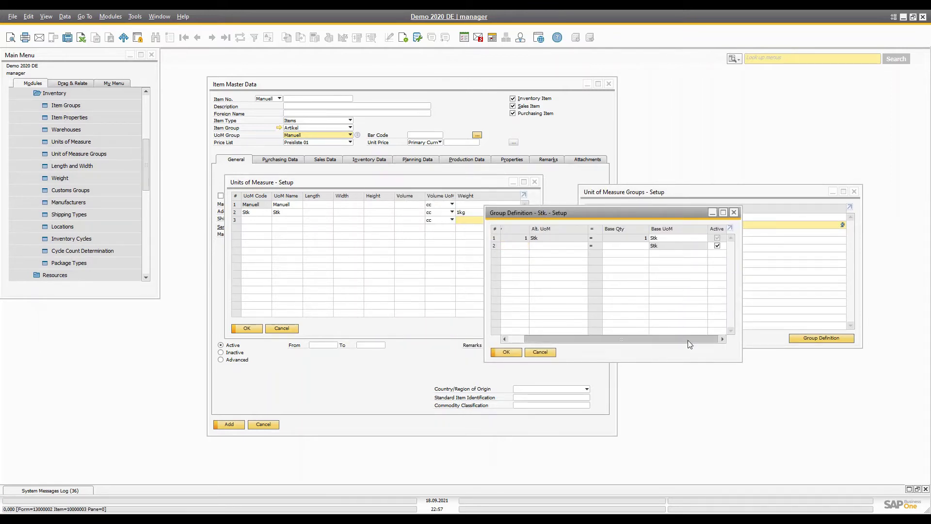
pyautogui.click(648, 247)
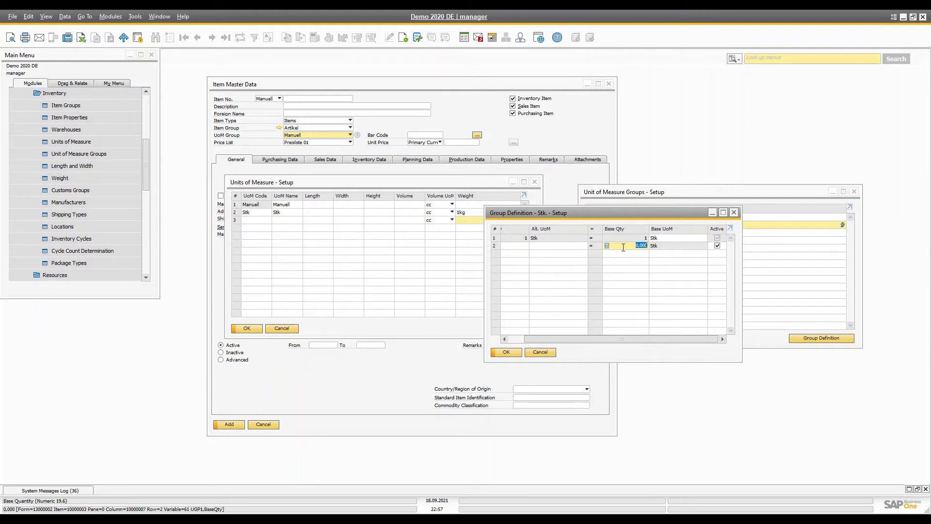
pyautogui.click(540, 352)
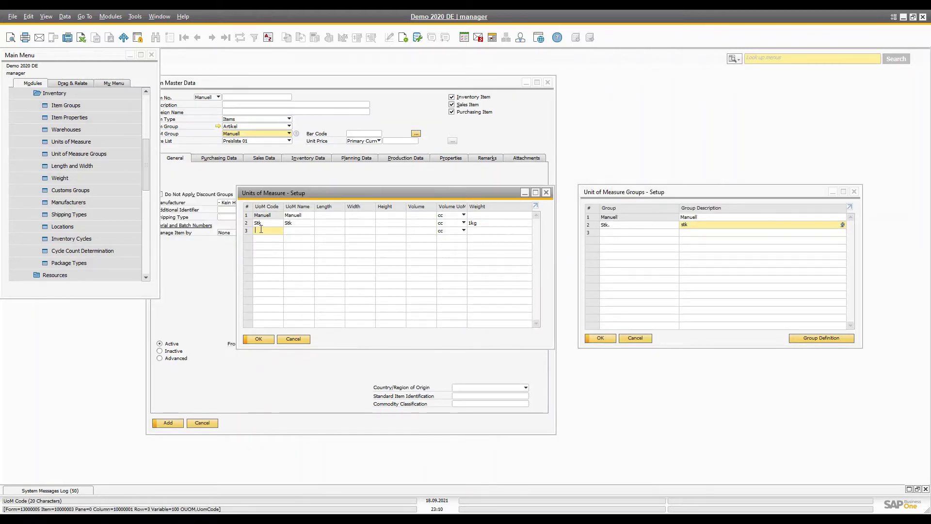
# Step: Add the Pack unit measuring 21cm × 30cm × 5cm and save it
pyautogui.write('Pack')
pyautogui.press('Tab')
pyautogui.write('pack')
pyautogui.press('Tab')
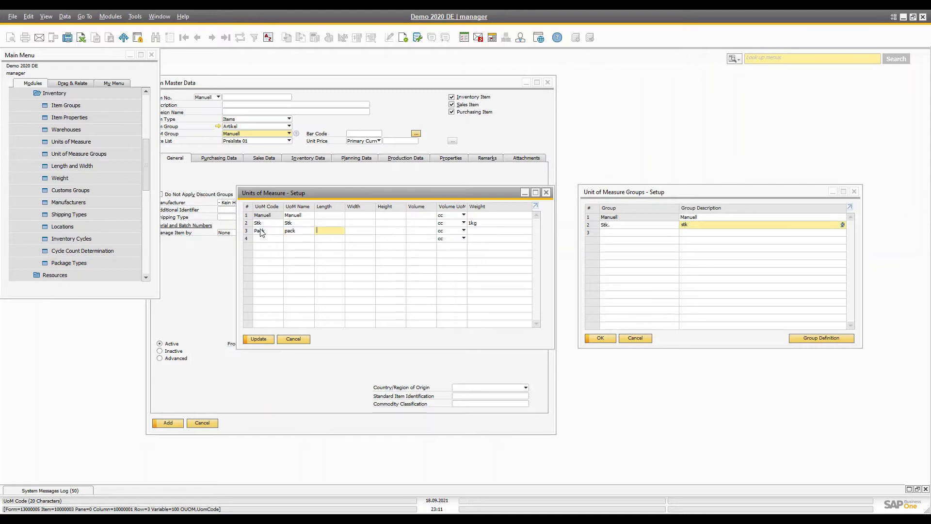
pyautogui.write('21cm')
pyautogui.press('Tab')
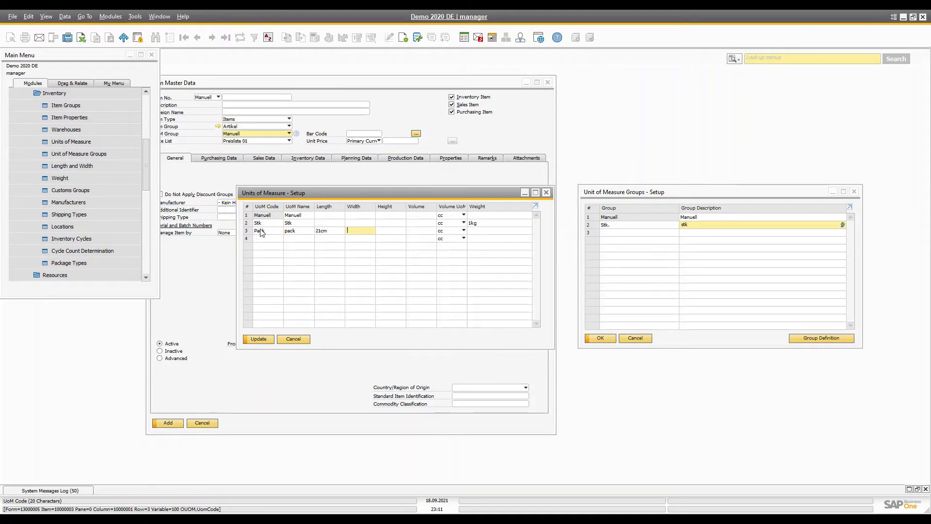
pyautogui.write('30cm')
pyautogui.press('Tab')
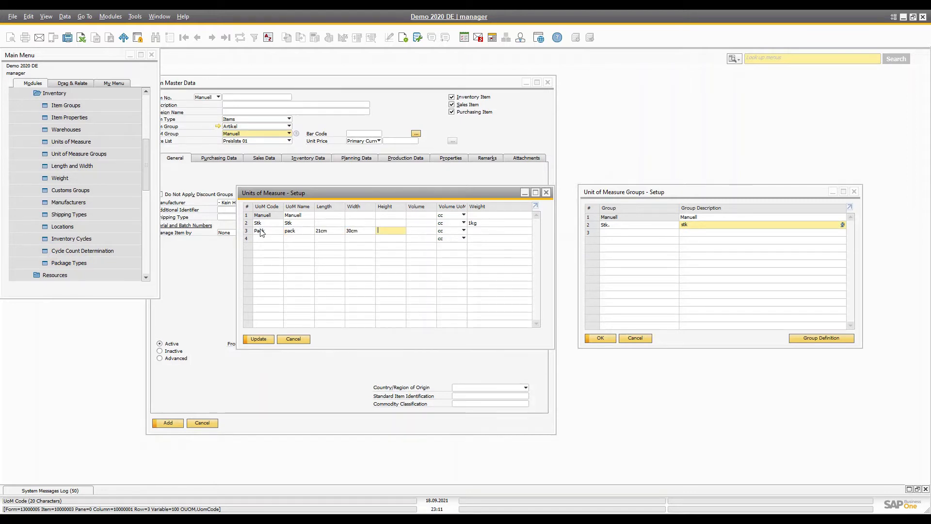
pyautogui.write('5cm')
pyautogui.press('Tab')
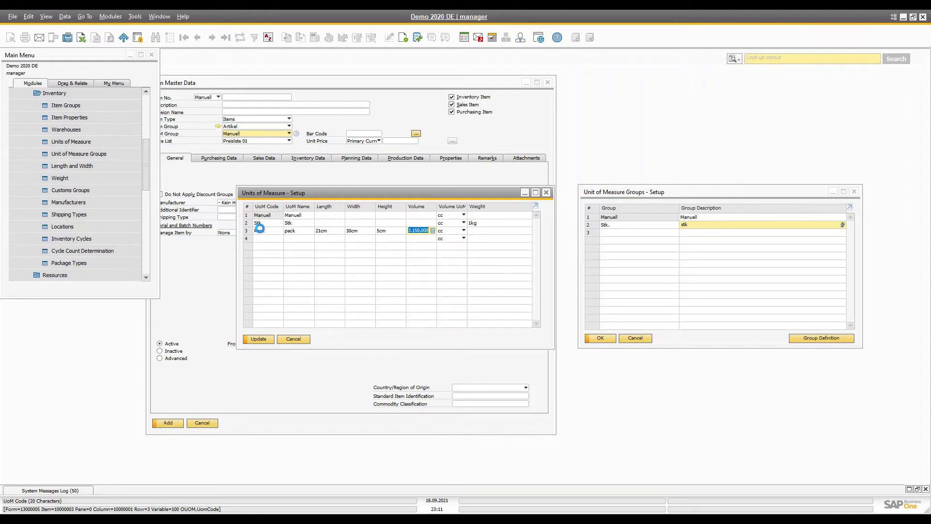
pyautogui.press('Return')
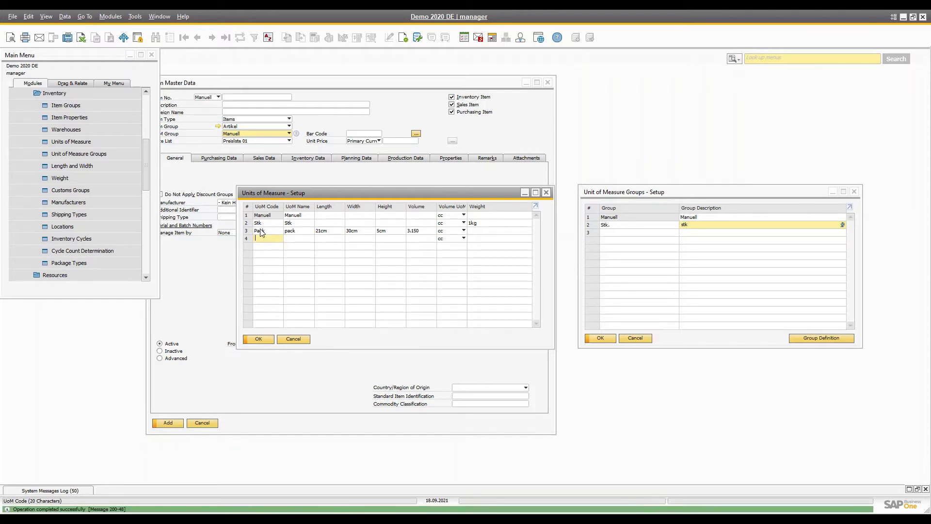
# Step: Add the 6-pack, Carton and Pallet units and save them
pyautogui.write('6-pack')
pyautogui.press('Tab')
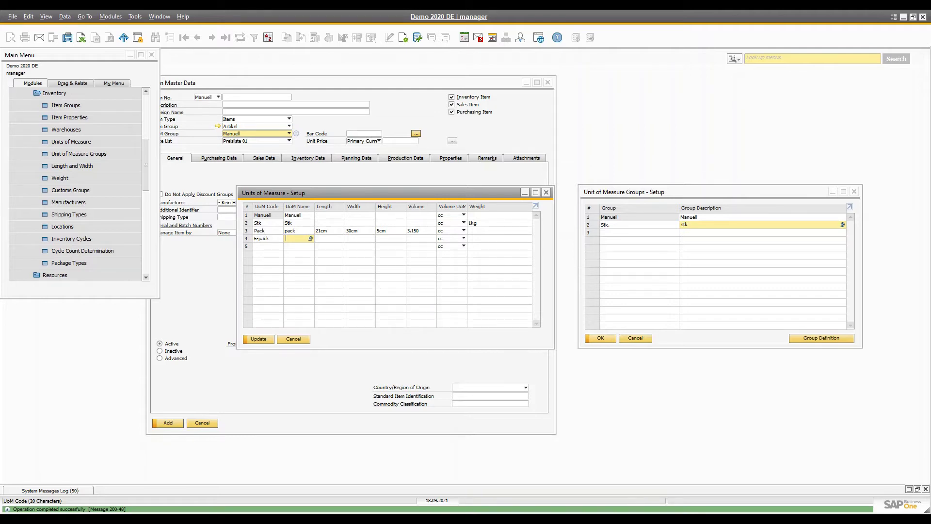
pyautogui.write('6-pack')
pyautogui.press('Tab')
pyautogui.press('Tab')
pyautogui.press('Tab')
pyautogui.press('Tab')
pyautogui.press('Tab')
pyautogui.press('Tab')
pyautogui.press('Tab')
pyautogui.press('Tab')
pyautogui.hotkey('shift', 'Tab')
pyautogui.write('Carton')
pyautogui.press('Tab')
pyautogui.press('Tab')
pyautogui.hotkey('shift', 'Tab')
pyautogui.hotkey('shift', 'Tab')
pyautogui.write('Pallet')
pyautogui.press('Tab')
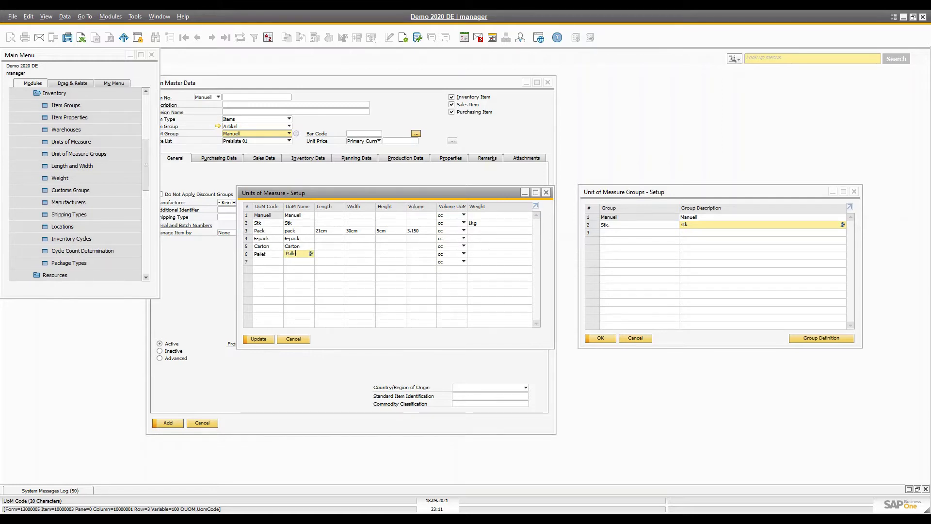
pyautogui.press('Return')
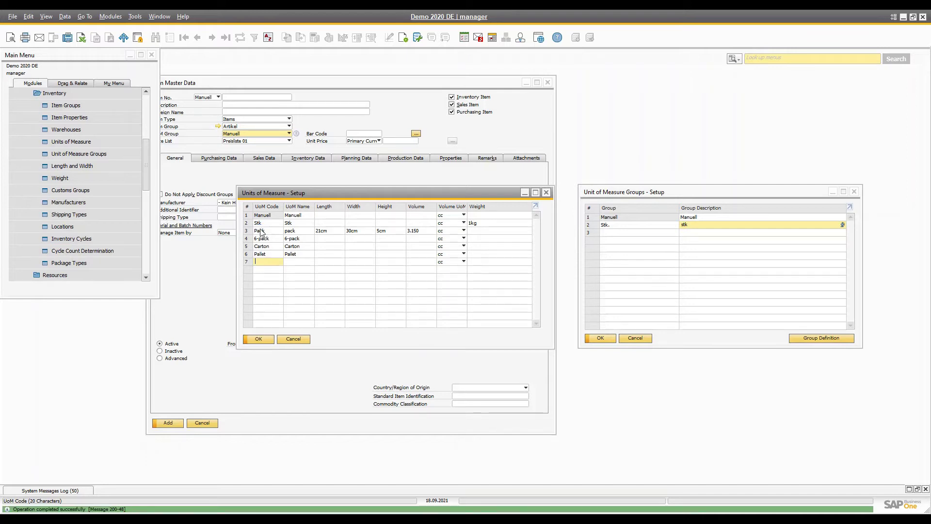
pyautogui.moveTo(330, 191); pyautogui.dragTo(265, 181)
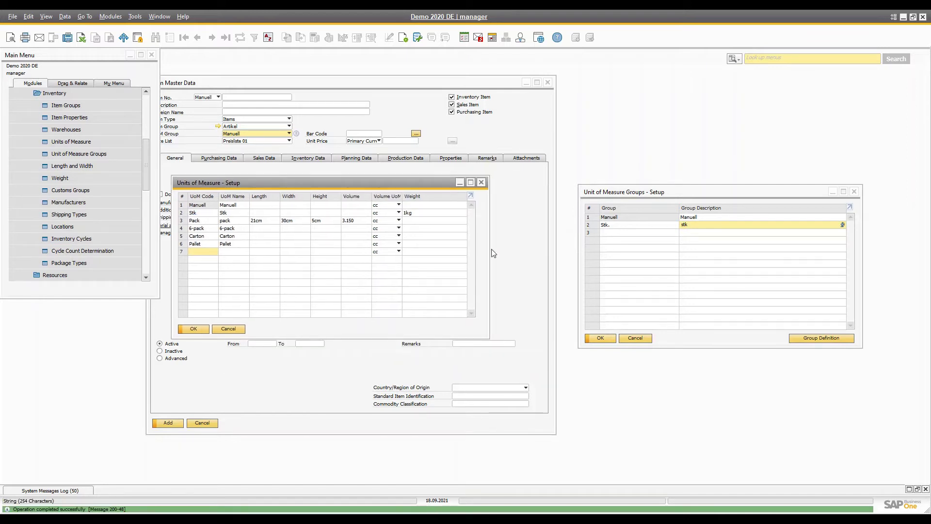
# Step: Create UoM group Paper with description Paper in row 3 and open its Group Definition
pyautogui.click(619, 229)
pyautogui.press('Tab')
pyautogui.click(626, 232)
pyautogui.write('Pape')
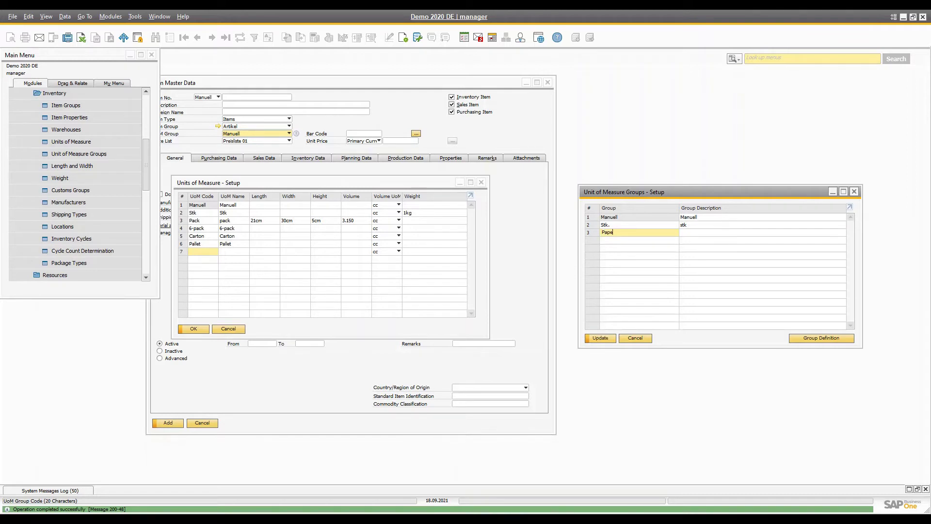
pyautogui.write('r')
pyautogui.press('Tab')
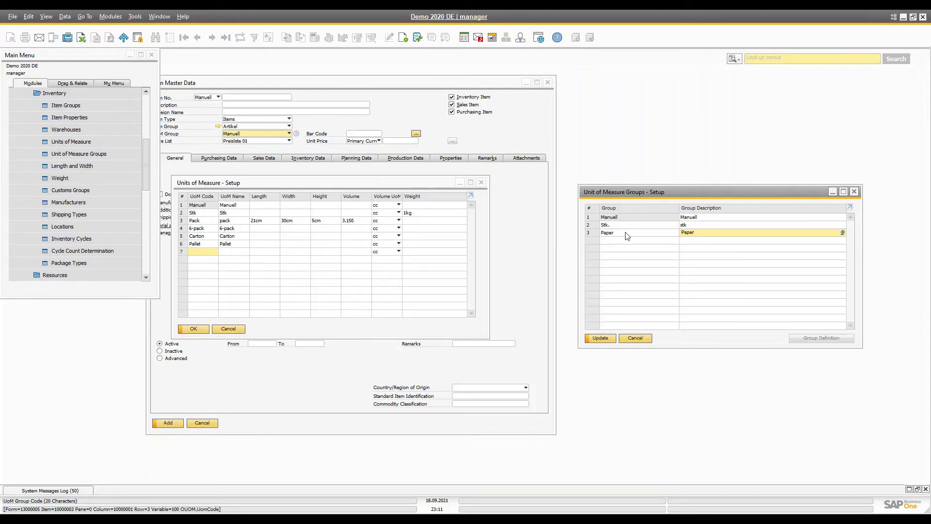
pyautogui.click(703, 233)
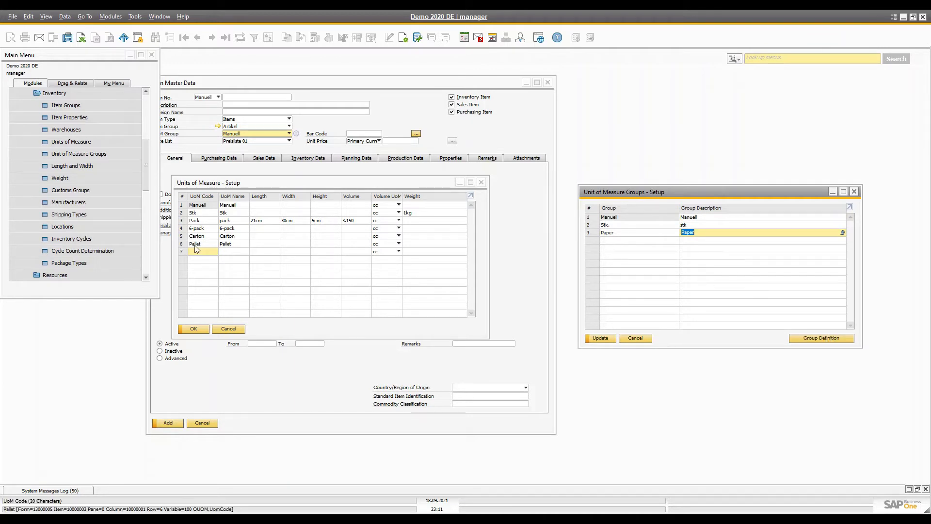
pyautogui.click(232, 273)
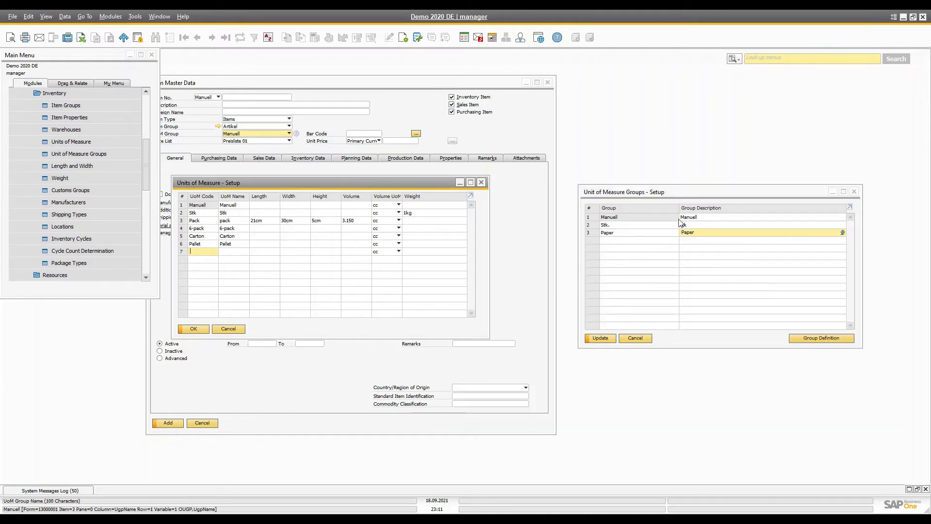
pyautogui.click(659, 192)
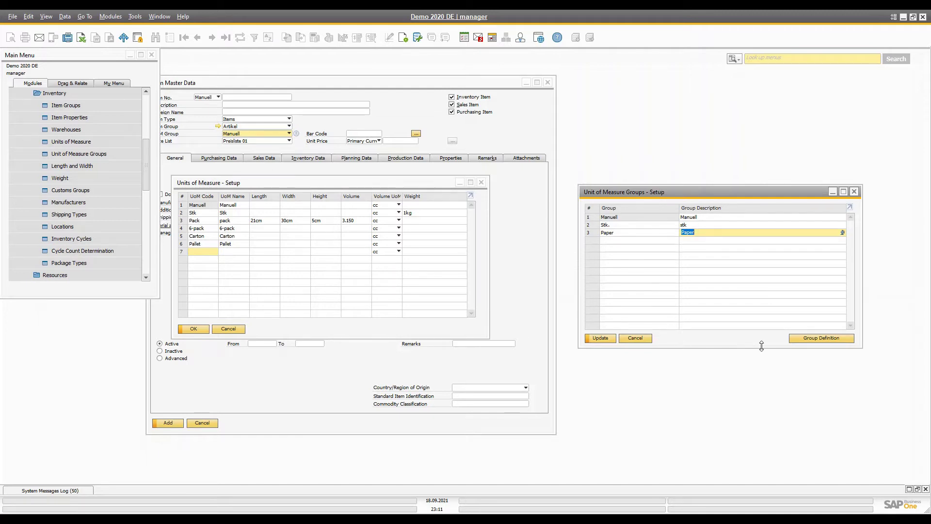
pyautogui.click(818, 340)
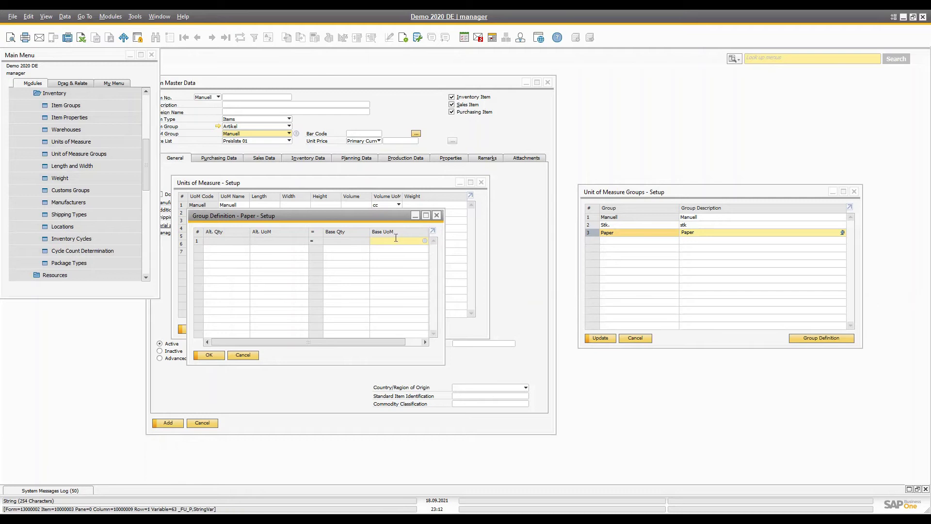
# Step: Set Pack as the Paper group's base unit, save the group, and reopen its conversions
pyautogui.press('Tab')
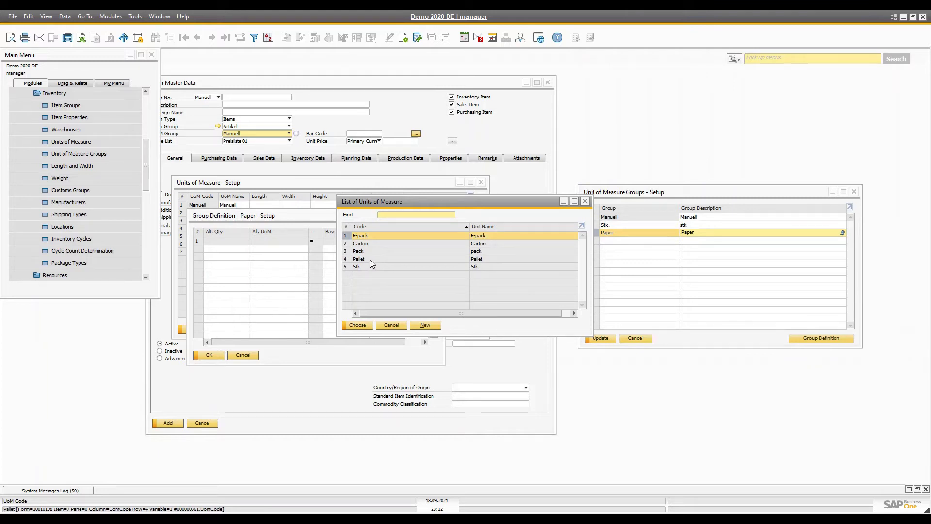
pyautogui.doubleClick(373, 251)
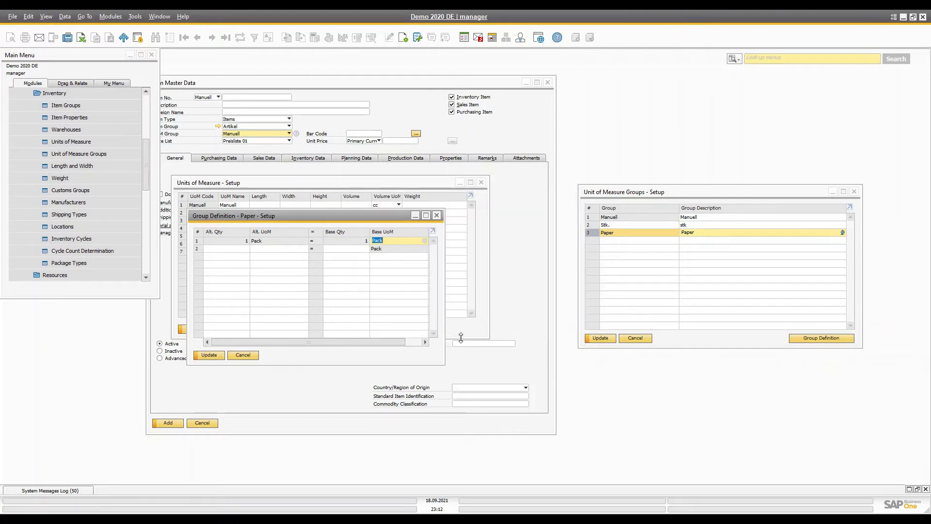
pyautogui.click(209, 355)
pyautogui.click(208, 355)
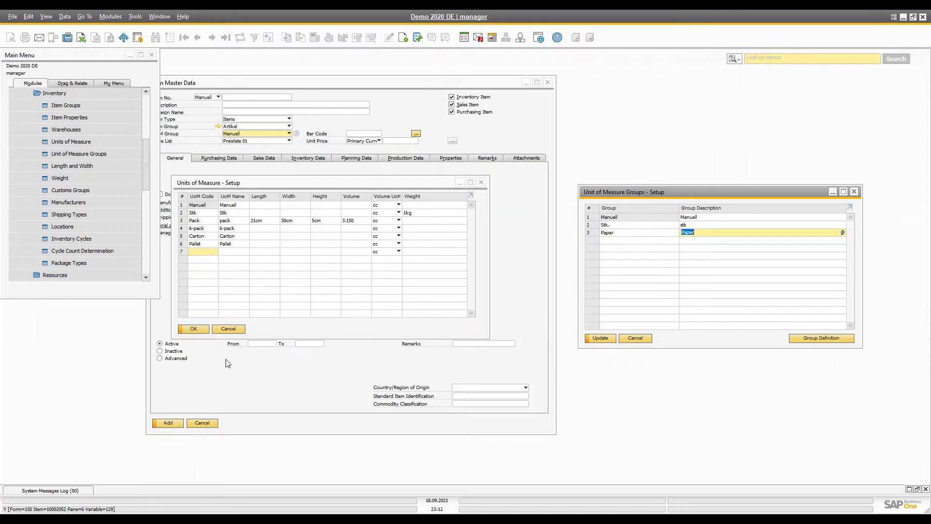
pyautogui.click(601, 338)
pyautogui.click(366, 272)
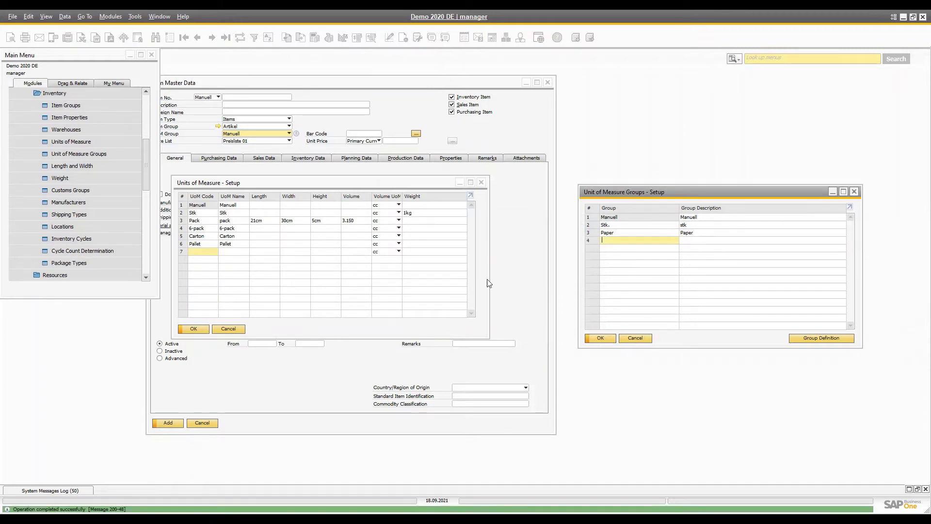
pyautogui.click(588, 233)
pyautogui.click(824, 338)
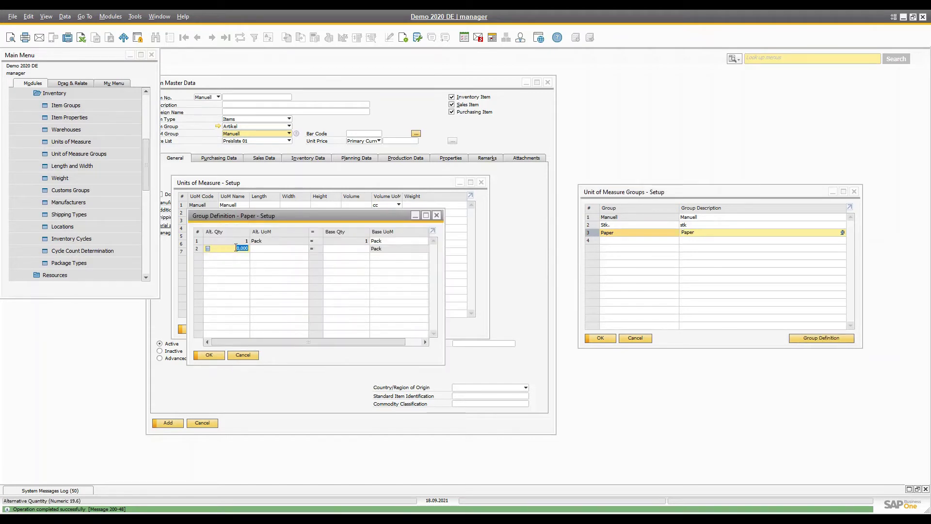
# Step: Add the conversion 1 6-pack = 6 Pack
pyautogui.write('6')
pyautogui.press('Tab')
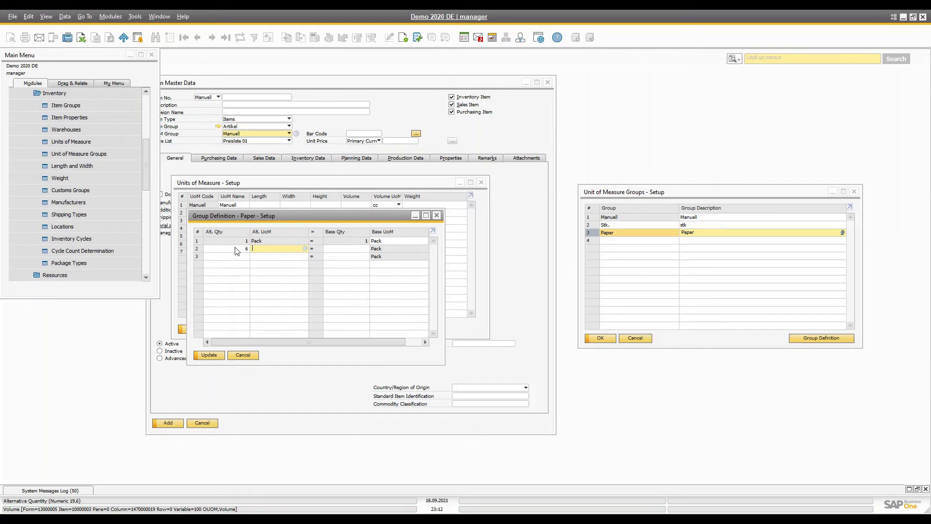
pyautogui.press('Tab')
pyautogui.press('Down')
pyautogui.press('Down')
pyautogui.press('Up')
pyautogui.press('Up')
pyautogui.press('Up')
pyautogui.press('Up')
pyautogui.press('Return')
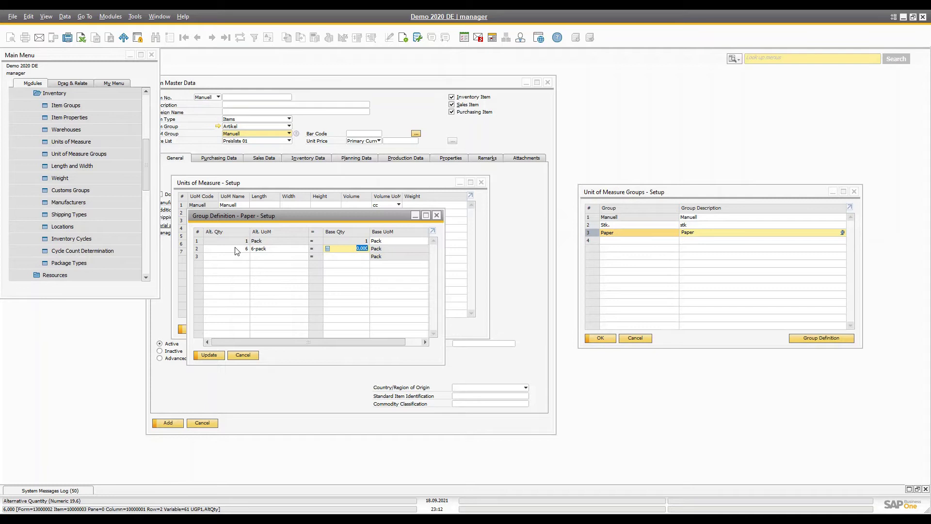
pyautogui.write('6')
pyautogui.press('Return')
pyautogui.press('Tab')
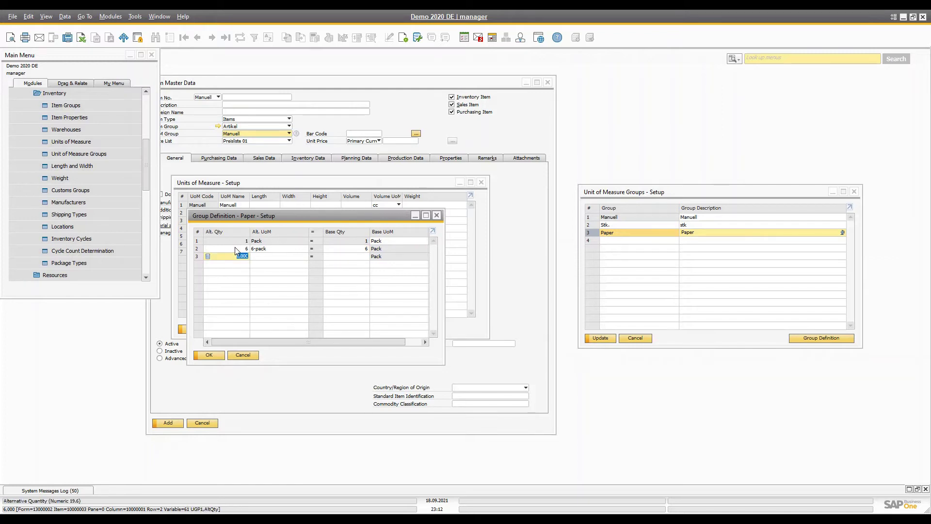
# Step: Add the conversion 1 Carton = 24 Pack
pyautogui.write('24')
pyautogui.press('Tab')
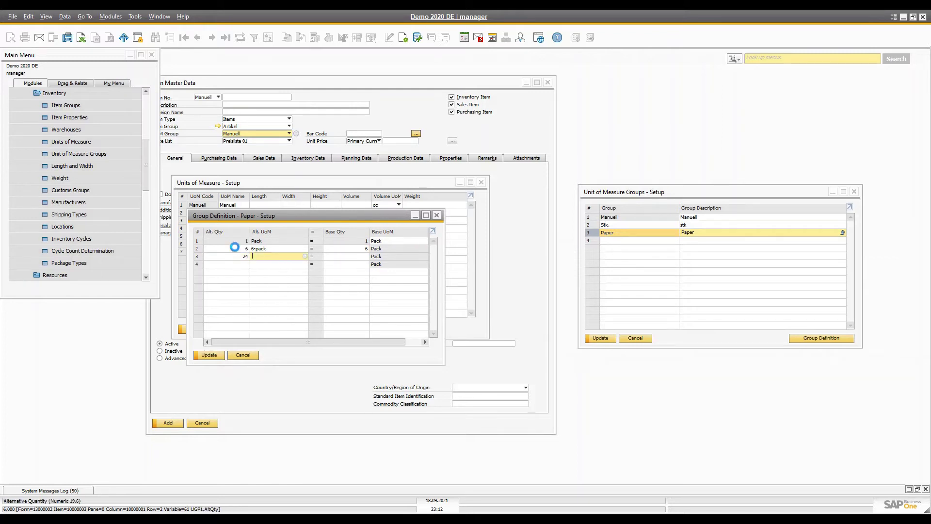
pyautogui.press('Tab')
pyautogui.press('Down')
pyautogui.press('Down')
pyautogui.press('Up')
pyautogui.press('Return')
pyautogui.click(236, 249)
pyautogui.press('Tab')
pyautogui.press('Tab')
pyautogui.write('24')
pyautogui.press('Tab')
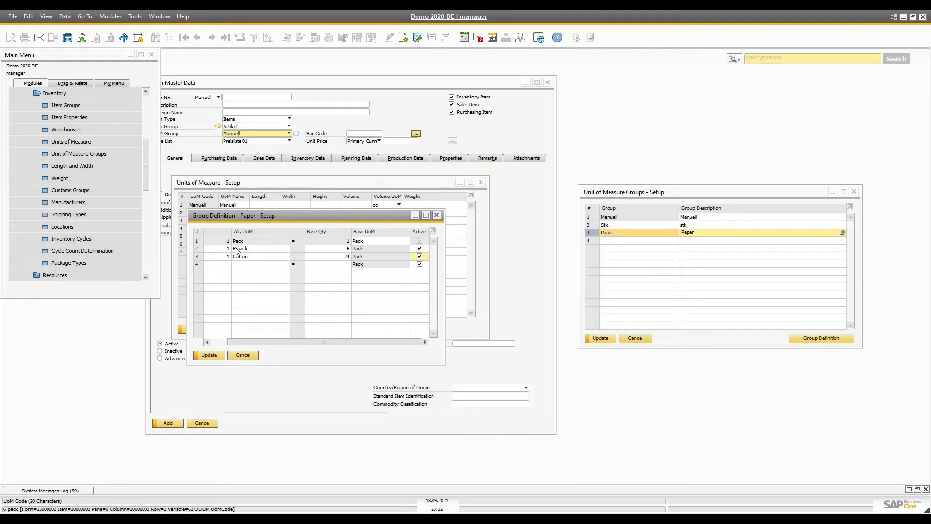
pyautogui.press('Tab')
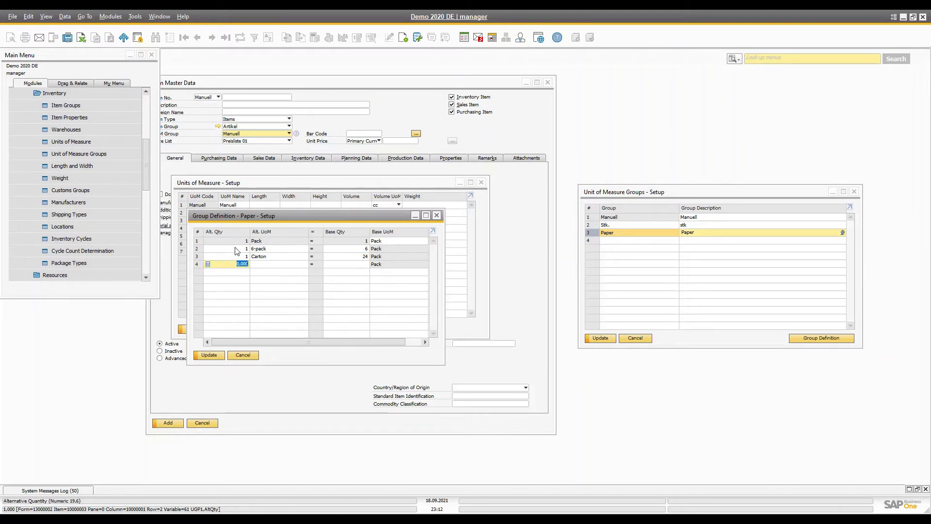
# Step: Add 1 Pallet = 48 Pack and save the Paper group's conversions
pyautogui.write('1')
pyautogui.press('Tab')
pyautogui.press('Tab')
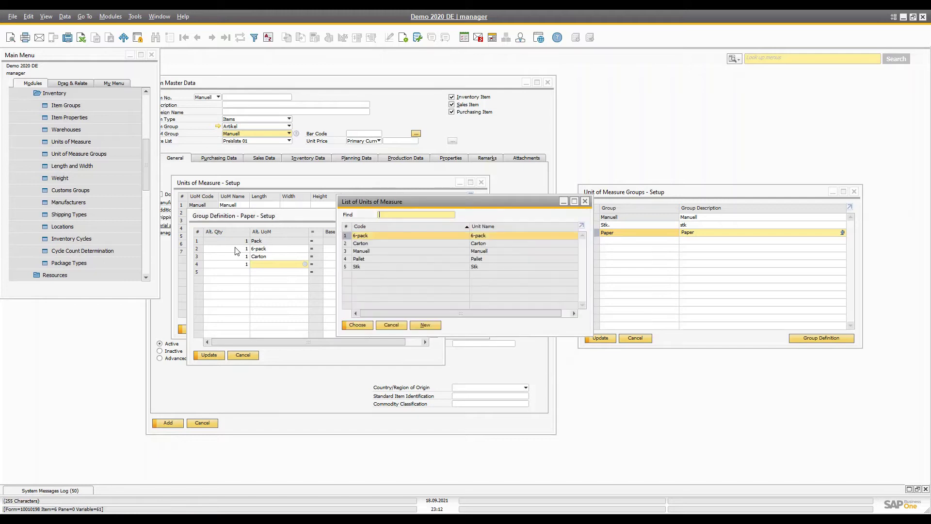
pyautogui.press('Down')
pyautogui.press('Down')
pyautogui.press('Return')
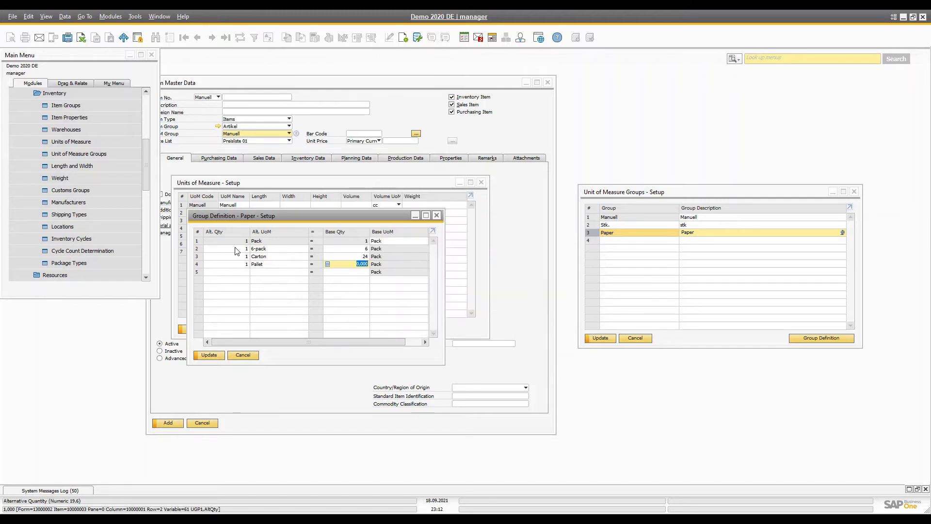
pyautogui.write('48')
pyautogui.press('Tab')
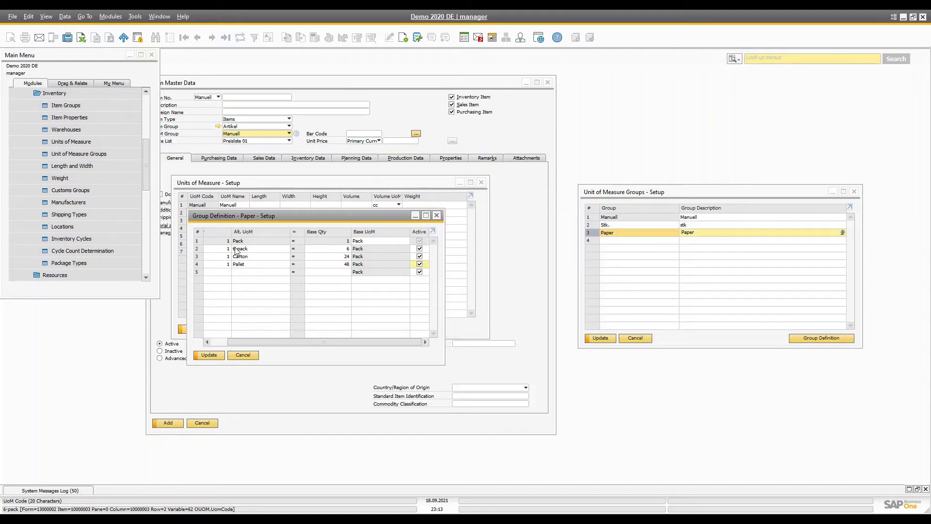
pyautogui.press('Tab')
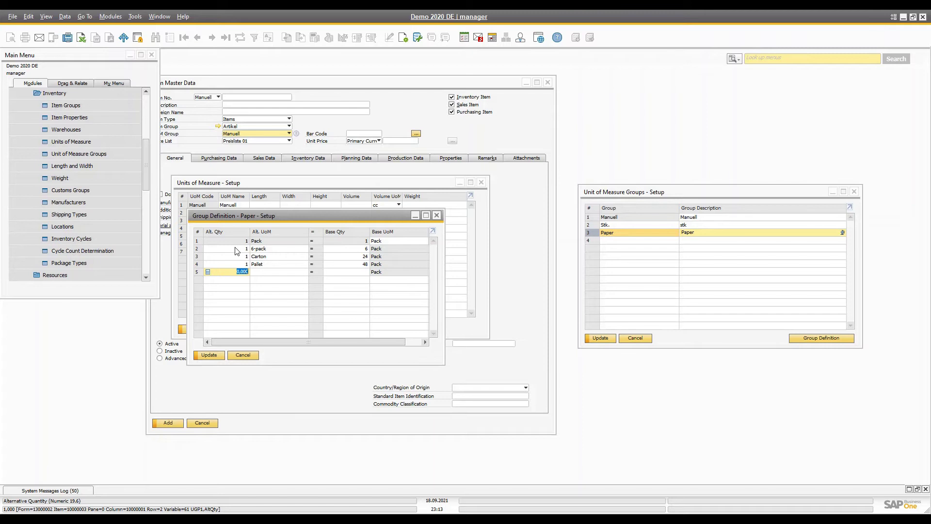
pyautogui.press('Return')
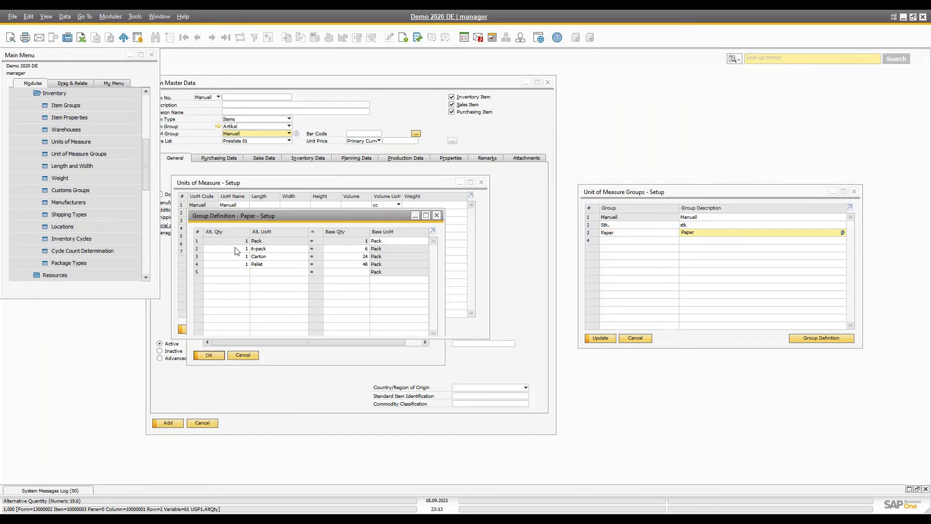
pyautogui.press('Return')
pyautogui.press('Return')
pyautogui.press('Return')
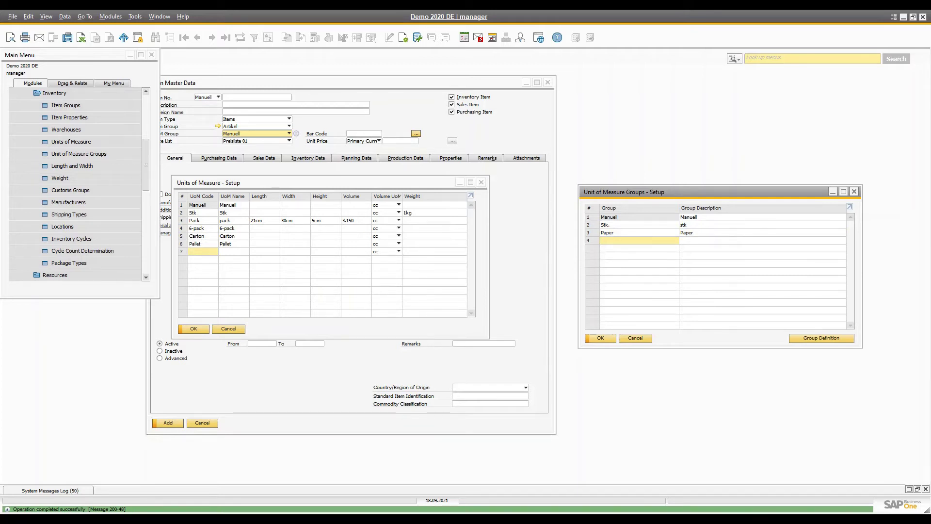
pyautogui.click(327, 126)
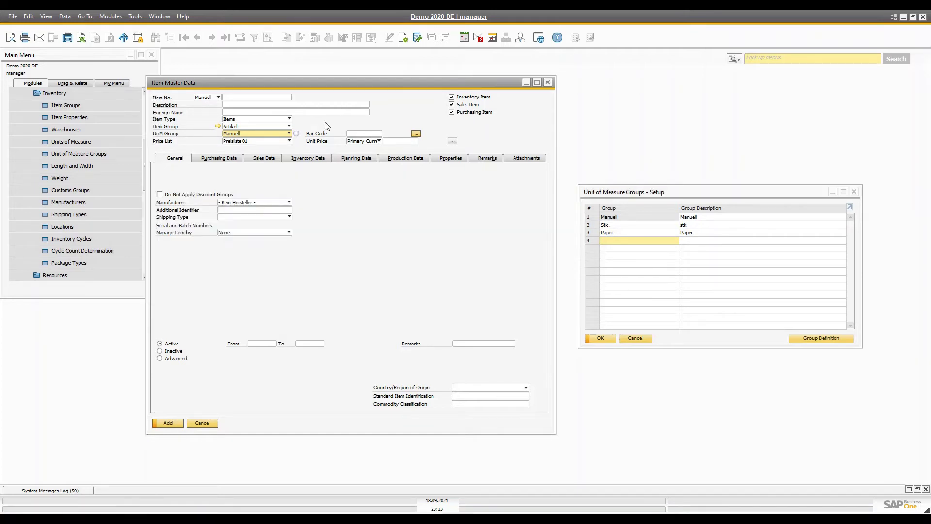
# Step: Discard the unsaved item form and open a fresh Item Master Data form from Inventory
pyautogui.press('Escape')
pyautogui.click(437, 295)
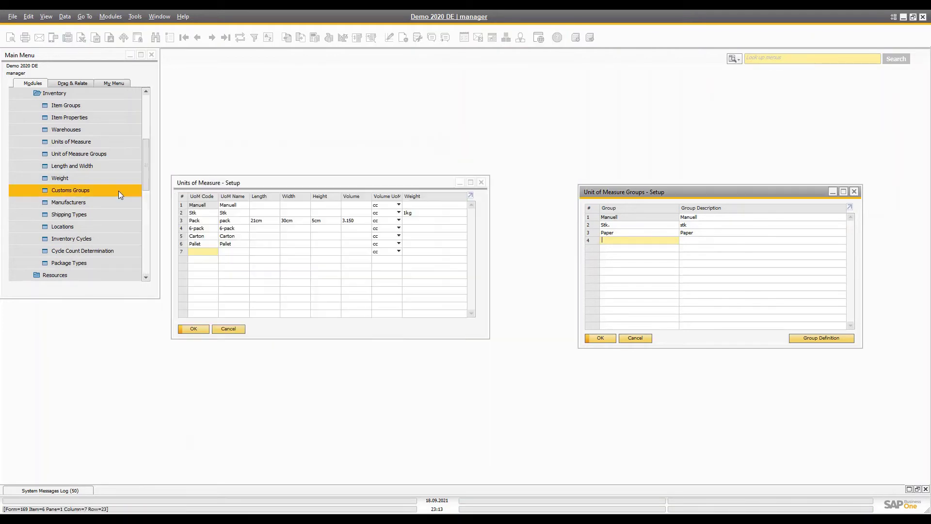
pyautogui.click(49, 97)
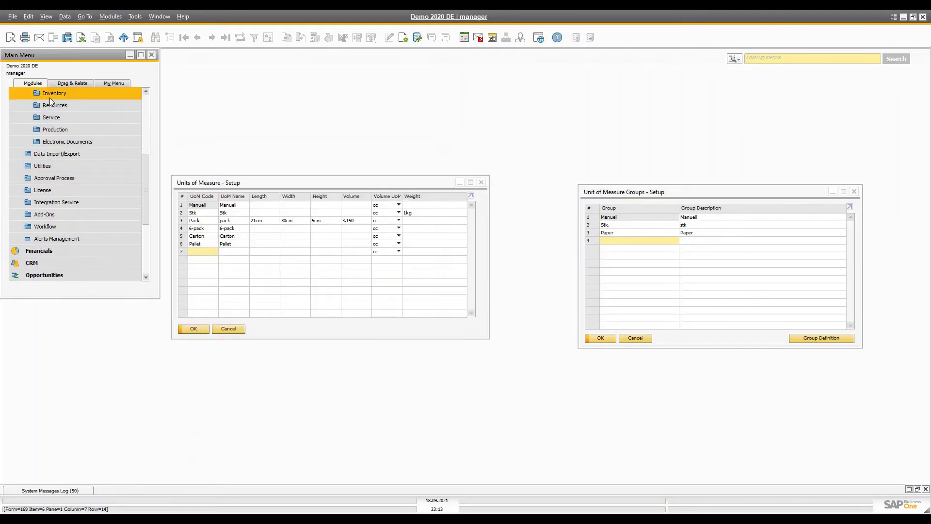
pyautogui.press('Left')
pyautogui.click(47, 94)
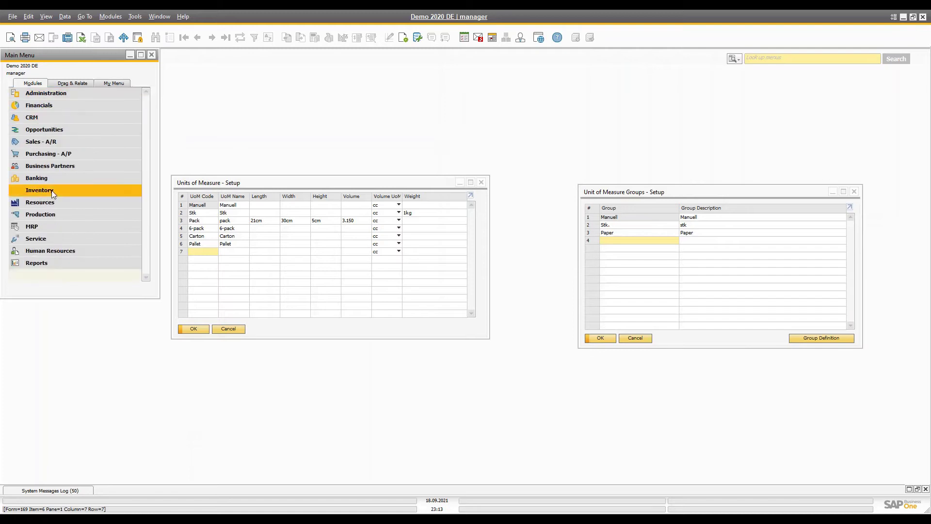
pyautogui.click(53, 190)
pyautogui.click(55, 190)
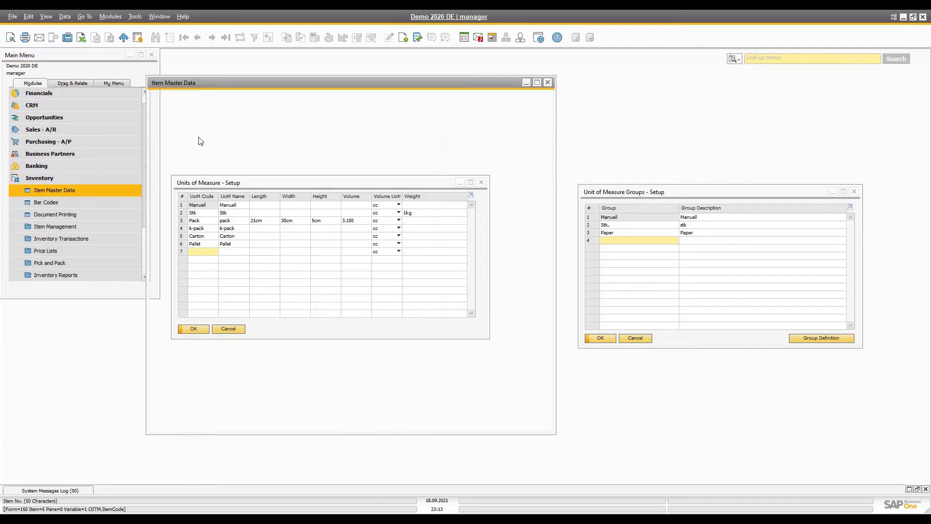
# Step: Set the item's UoM Group to Paper and confirm the change
pyautogui.click(261, 130)
pyautogui.click(261, 130)
pyautogui.click(244, 134)
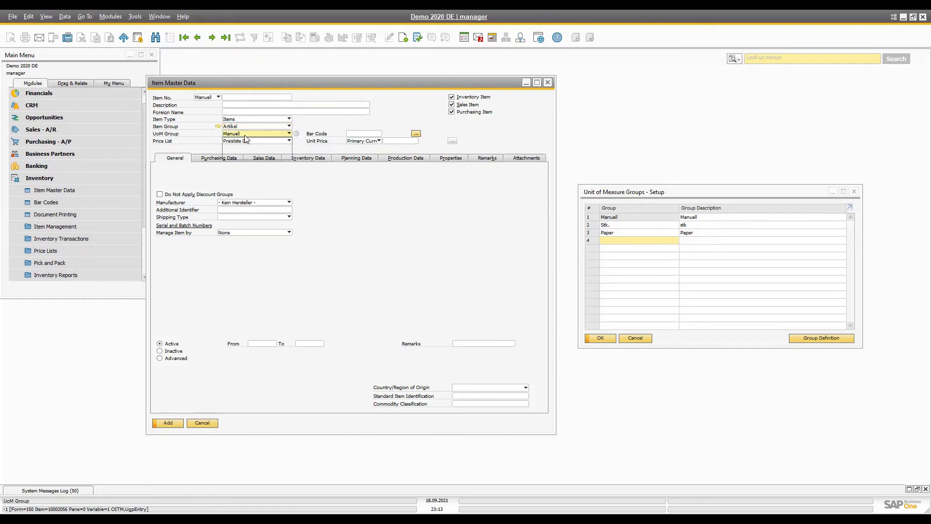
pyautogui.click(239, 156)
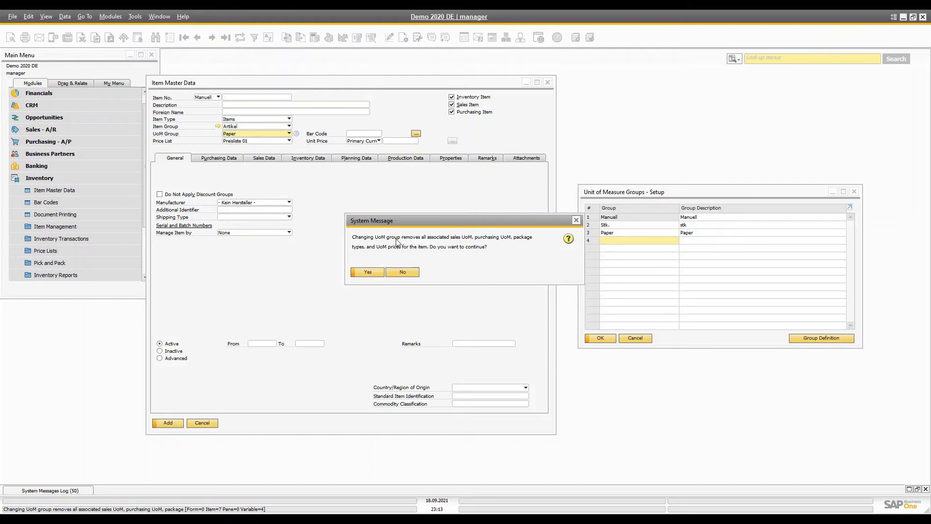
pyautogui.click(368, 272)
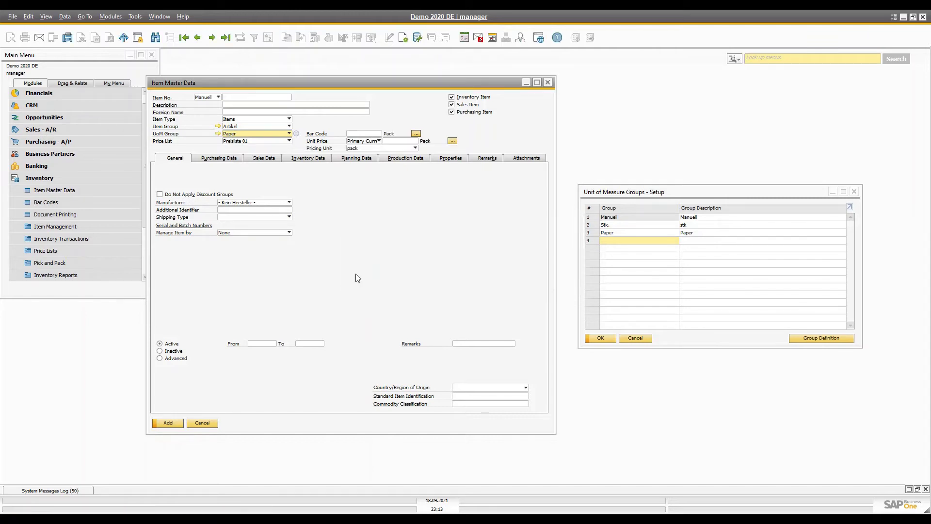
# Step: Keep pack as the pricing unit, reviewing the per-unit prices without changing them
pyautogui.click(414, 148)
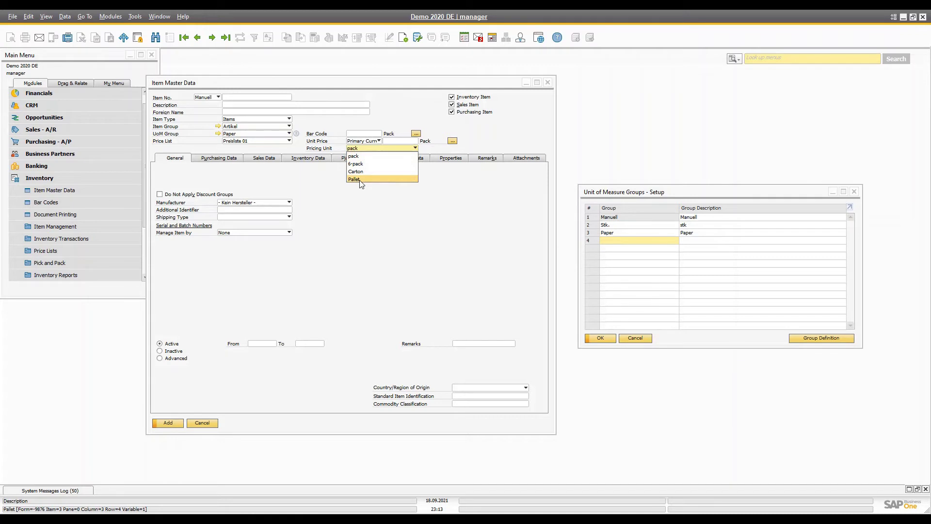
pyautogui.click(386, 262)
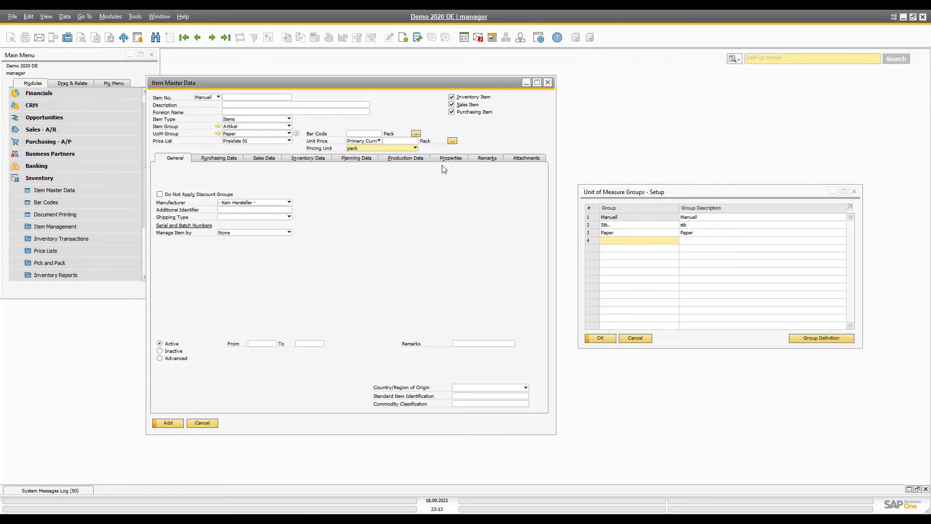
pyautogui.click(452, 141)
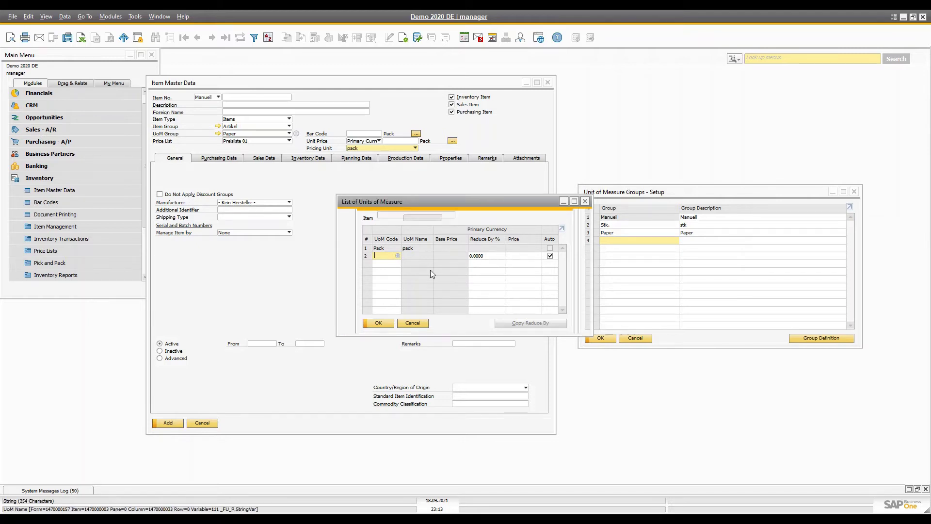
pyautogui.press('Tab')
pyautogui.press('Escape')
pyautogui.click(416, 324)
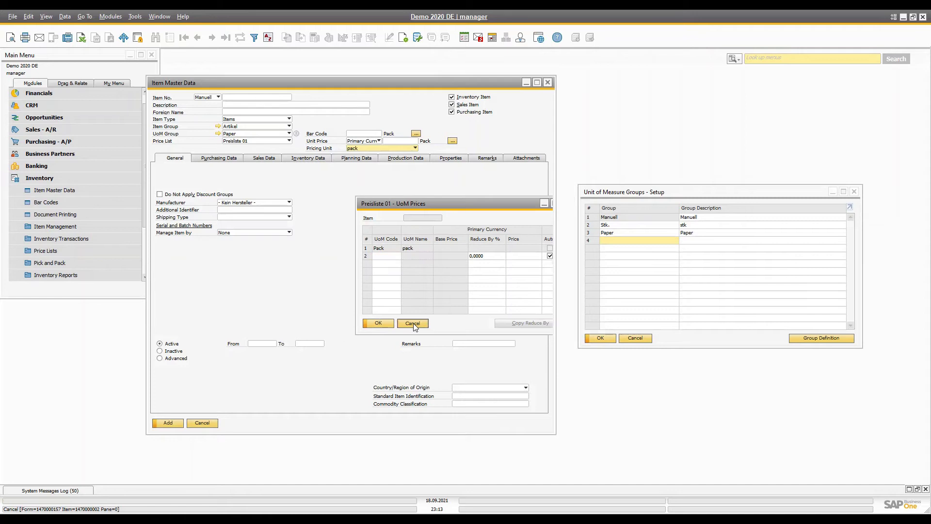
# Step: Leave Preisliste 01 as the price list and show the item's purchasing data
pyautogui.click(360, 133)
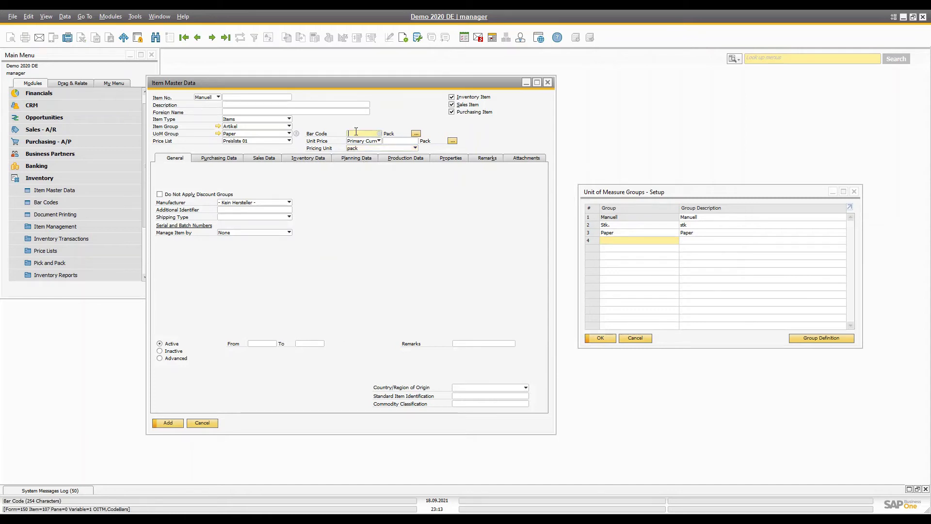
pyautogui.click(406, 142)
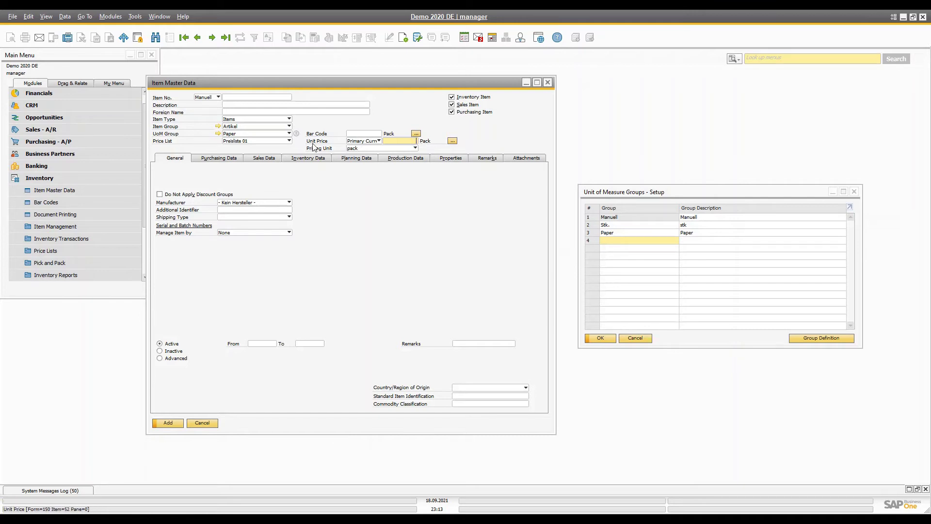
pyautogui.click(265, 140)
pyautogui.click(266, 140)
pyautogui.click(242, 209)
pyautogui.click(221, 158)
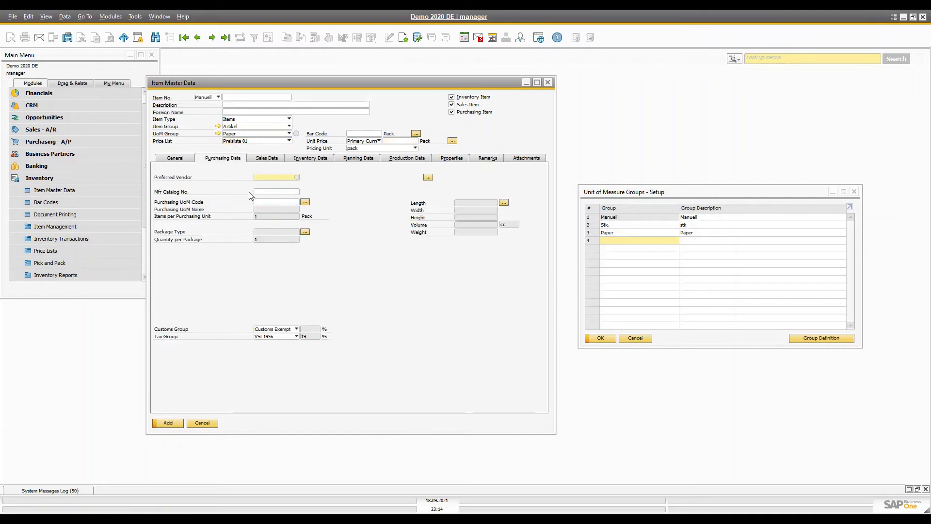
# Step: Set the purchasing unit to Pallet (48 Pack per unit), leaving the preferred vendor empty
pyautogui.click(295, 176)
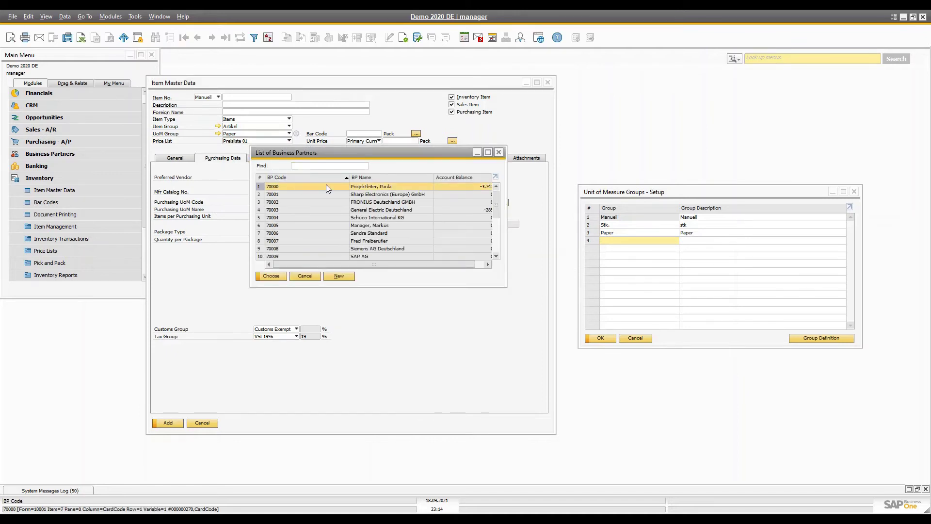
pyautogui.press('Escape')
pyautogui.click(294, 192)
pyautogui.click(297, 201)
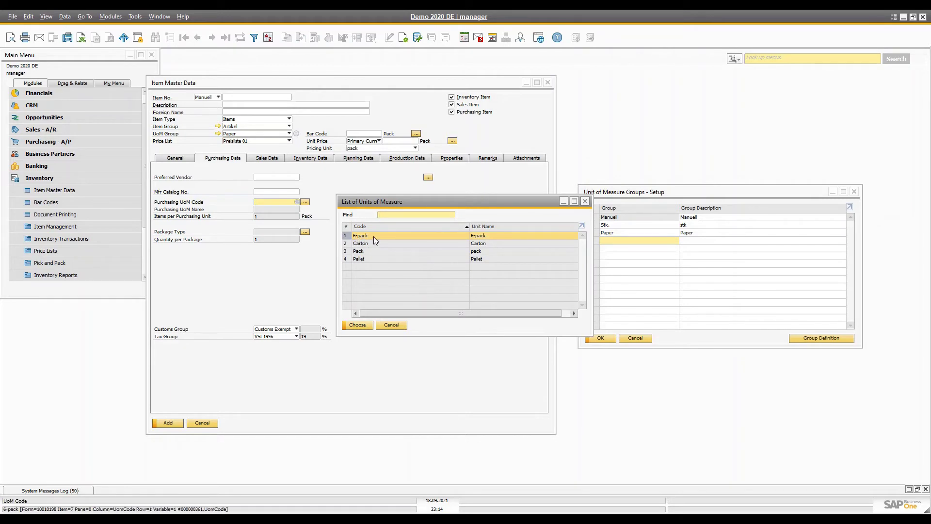
pyautogui.click(366, 249)
pyautogui.click(368, 236)
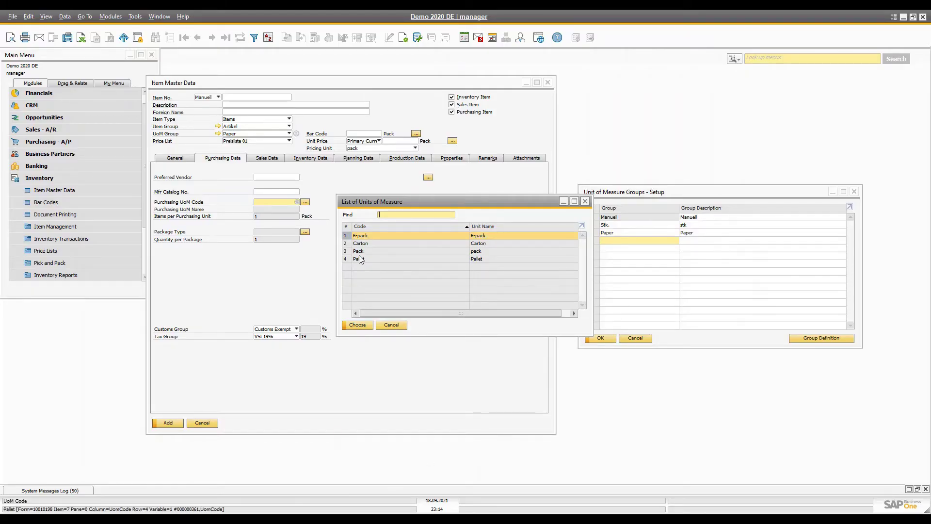
pyautogui.doubleClick(412, 259)
pyautogui.click(273, 157)
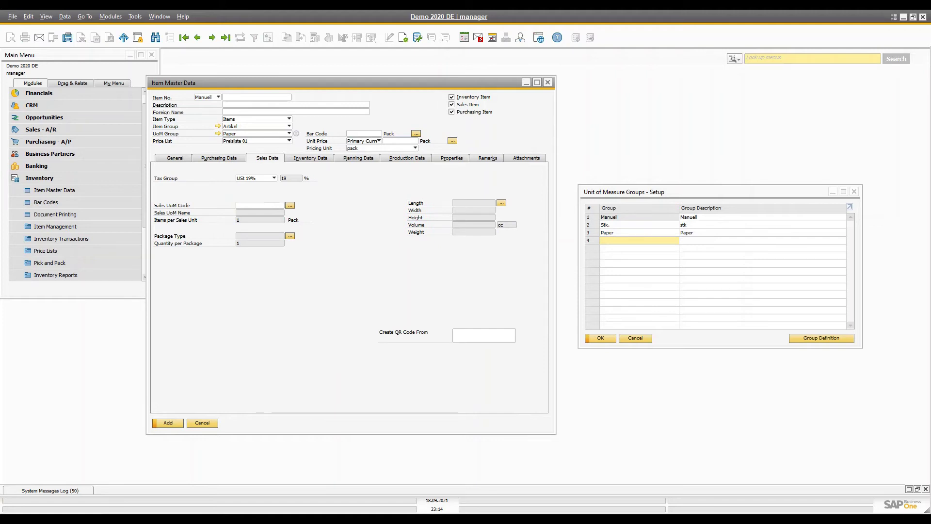
# Step: Set the sales unit to 6-pack (6 Pack per unit), leaving the package type empty
pyautogui.click(262, 205)
pyautogui.press('Tab')
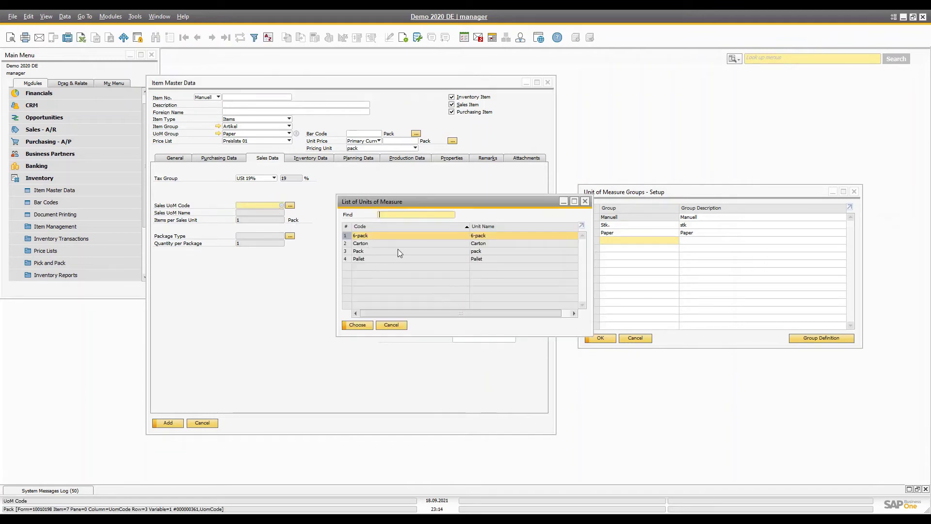
pyautogui.doubleClick(367, 235)
pyautogui.click(219, 158)
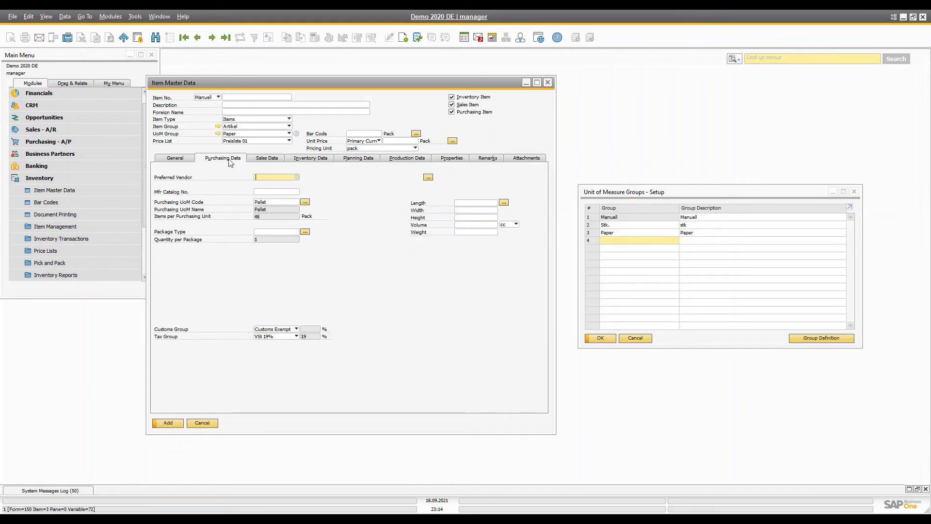
pyautogui.click(269, 158)
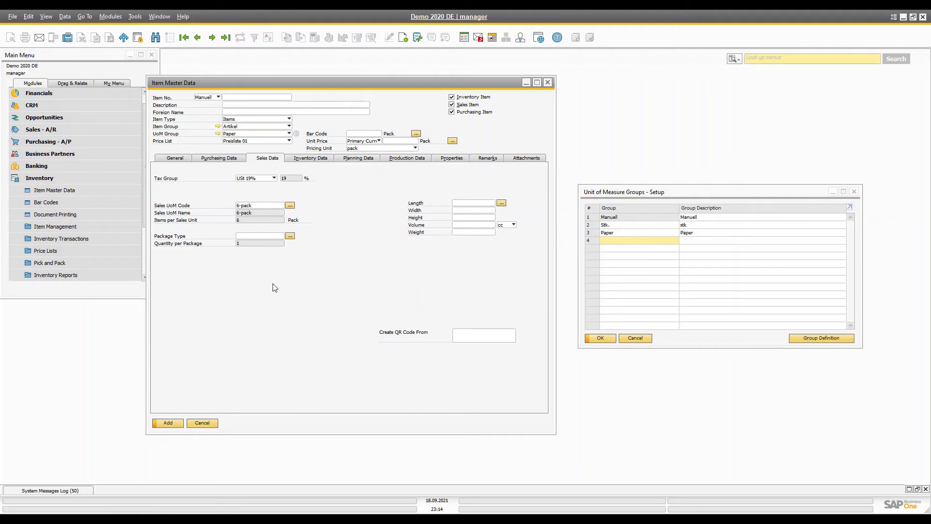
pyautogui.click(262, 237)
pyautogui.doubleClick(262, 237)
pyautogui.press('Escape')
pyautogui.hotkey('shift', 'Tab')
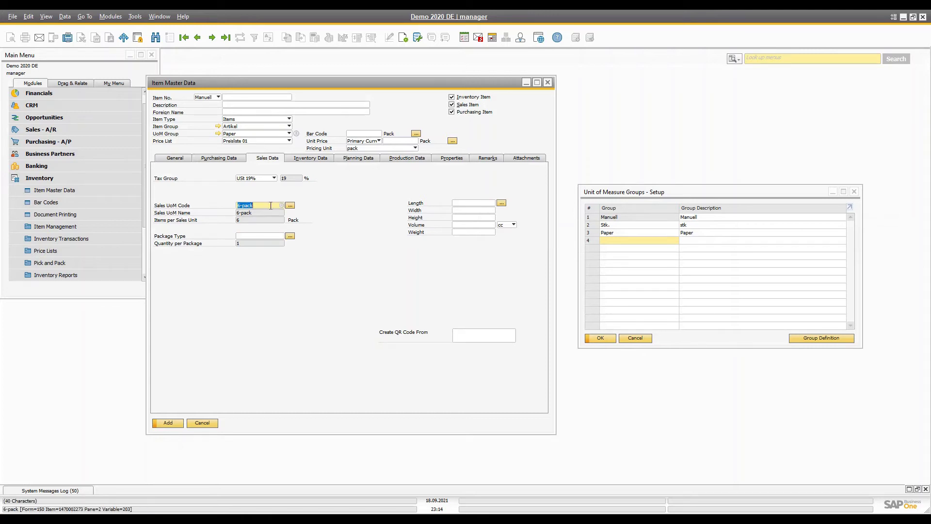
# Step: Show the inventory data, keeping Warehouse as the G/L account setting
pyautogui.click(309, 159)
pyautogui.click(249, 192)
pyautogui.click(252, 170)
pyautogui.click(245, 175)
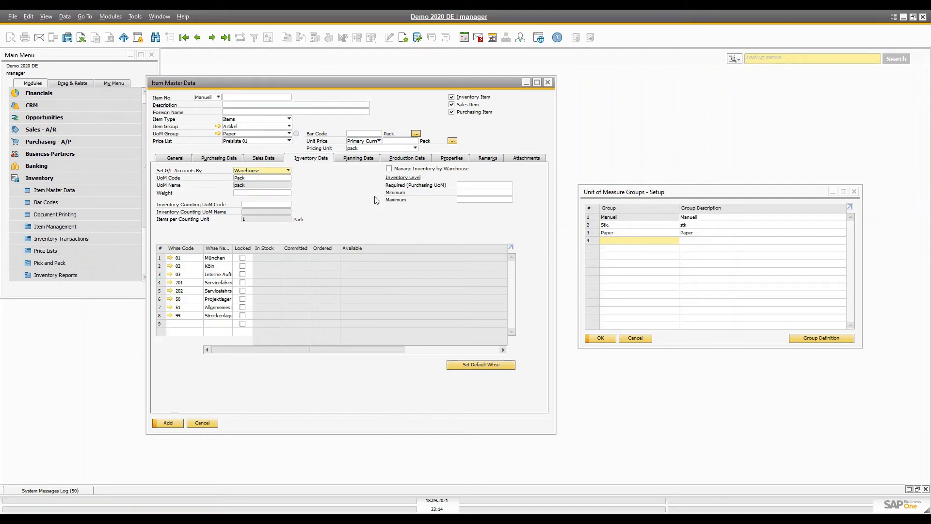
pyautogui.click(265, 179)
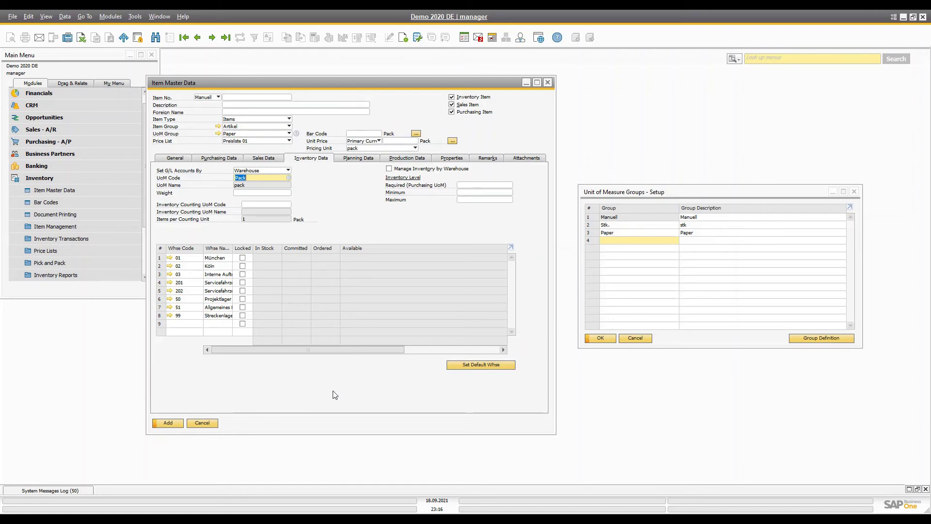
pyautogui.click(676, 324)
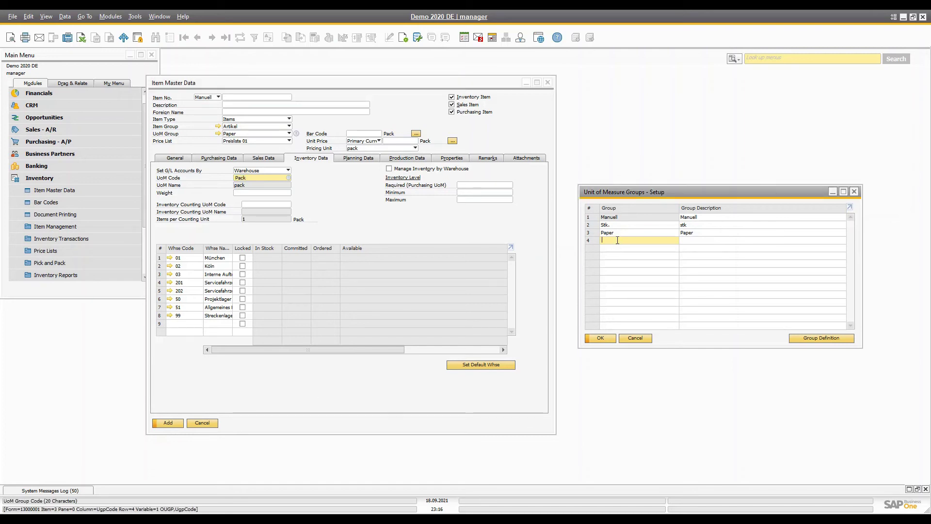
# Step: Add a new UoM group Paper2 with description Paper and save it
pyautogui.write('Paper2')
pyautogui.press('Tab')
pyautogui.write('PA')
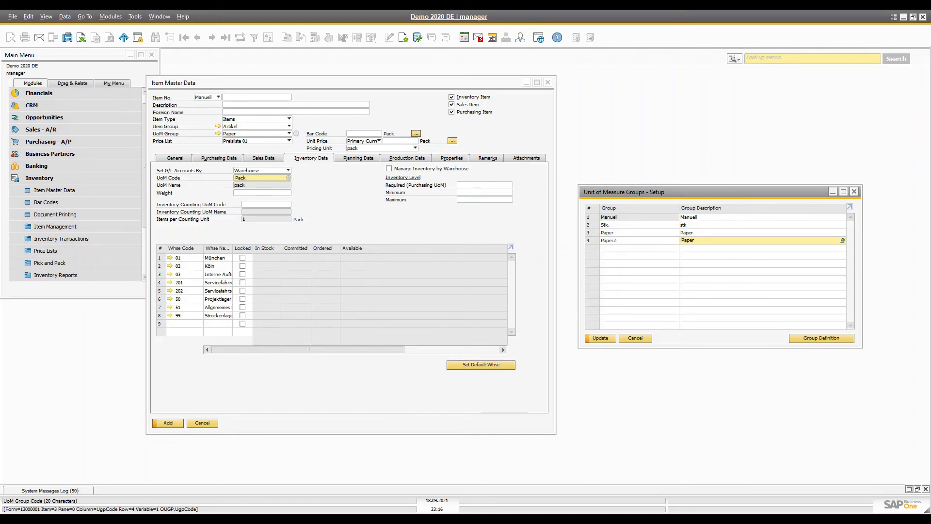
pyautogui.press('Return')
pyautogui.click(376, 272)
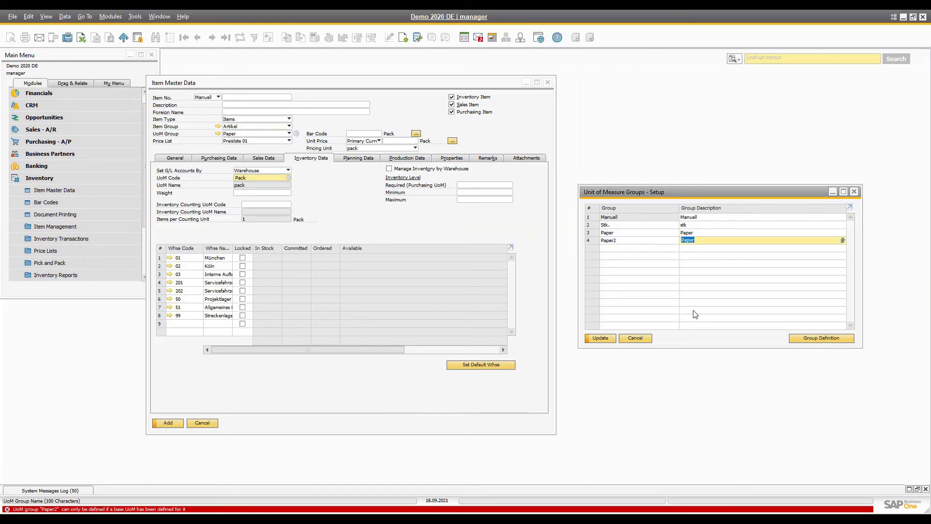
# Step: In Paper2's group definition, set Pack as the base unit
pyautogui.click(805, 338)
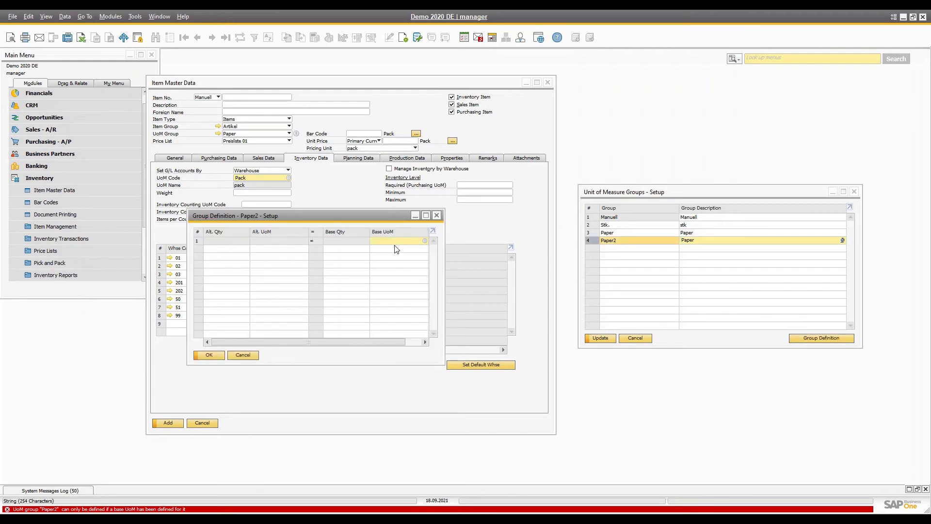
pyautogui.press('Tab')
pyautogui.click(365, 251)
pyautogui.doubleClick(365, 250)
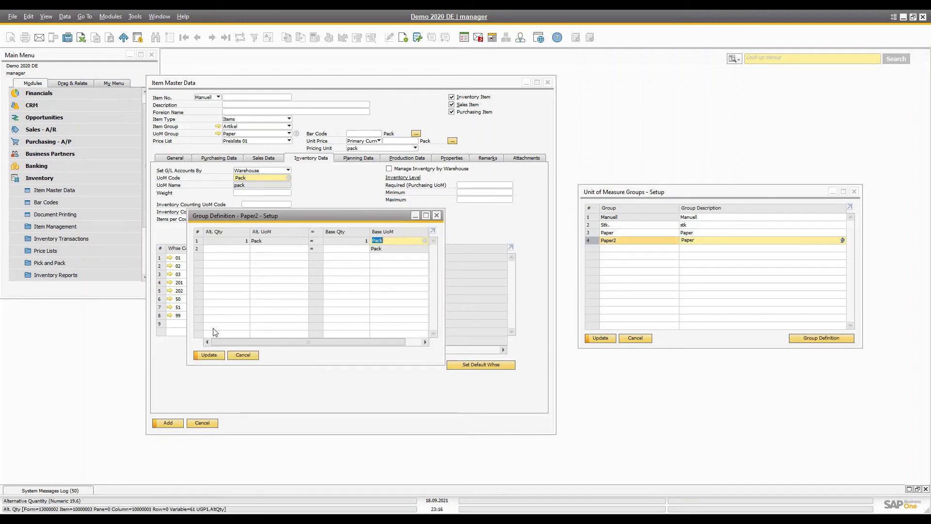
# Step: Add conversions 1 6-pack = 6 Pack and 1 Carton = 30 Pack
pyautogui.click(242, 248)
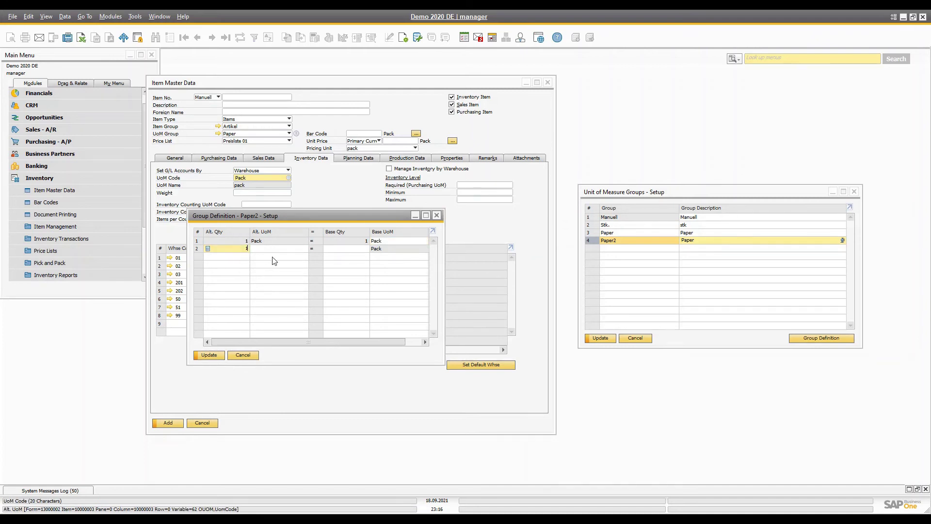
pyautogui.write('1')
pyautogui.press('Tab')
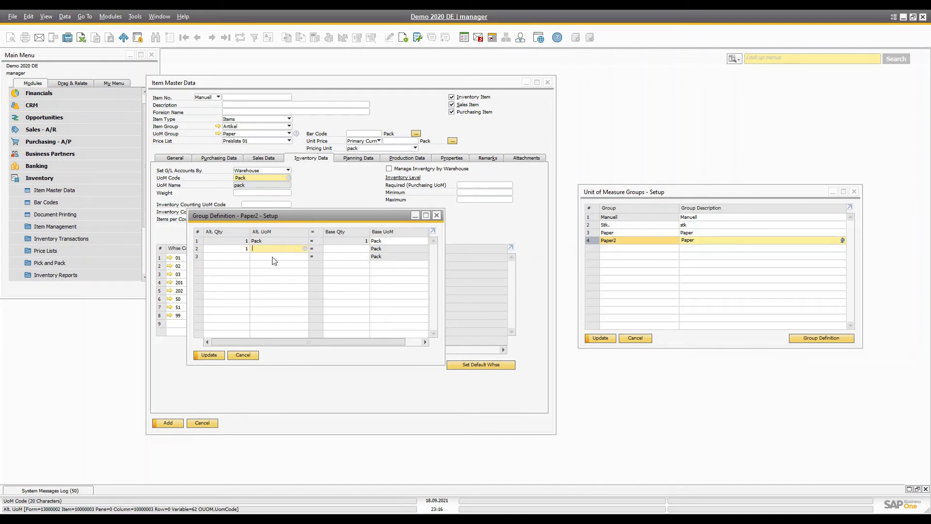
pyautogui.press('Tab')
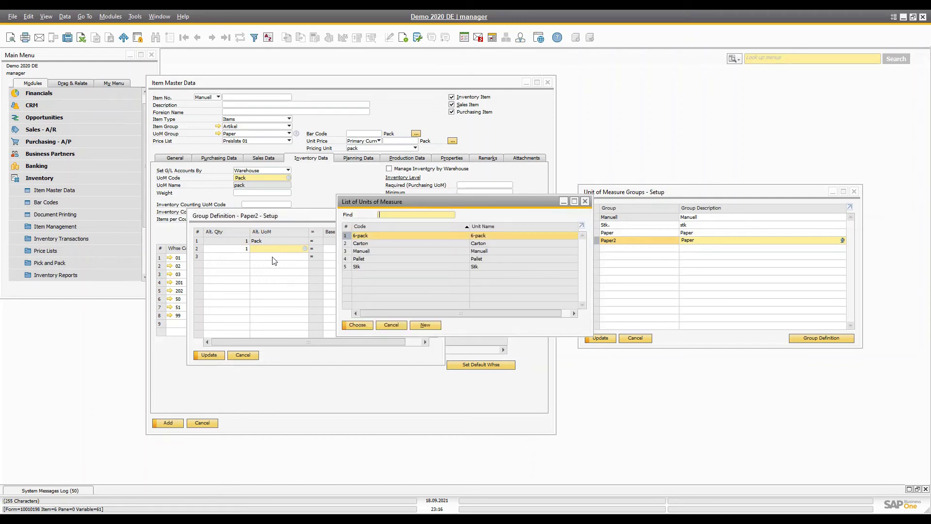
pyautogui.press('Return')
pyautogui.press('Tab')
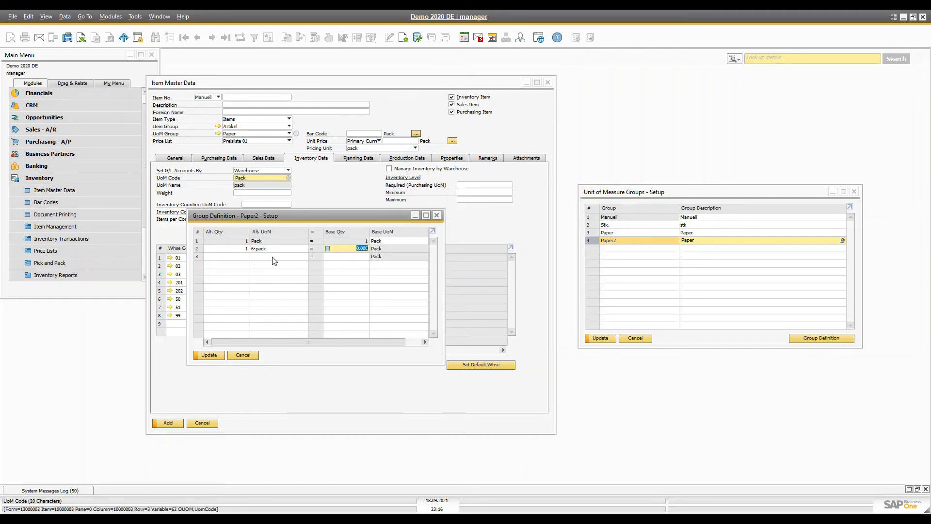
pyautogui.write('6')
pyautogui.press('Tab')
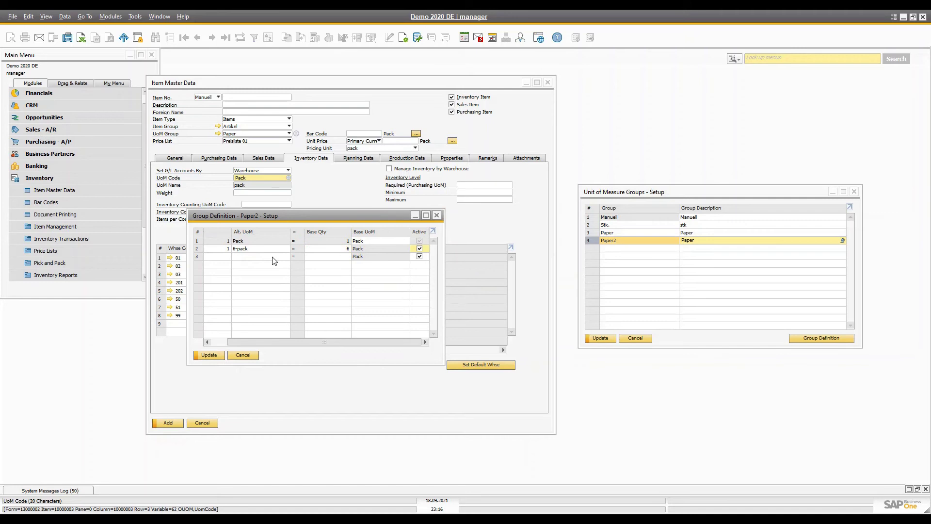
pyautogui.press('Tab')
pyautogui.write('1')
pyautogui.press('Tab')
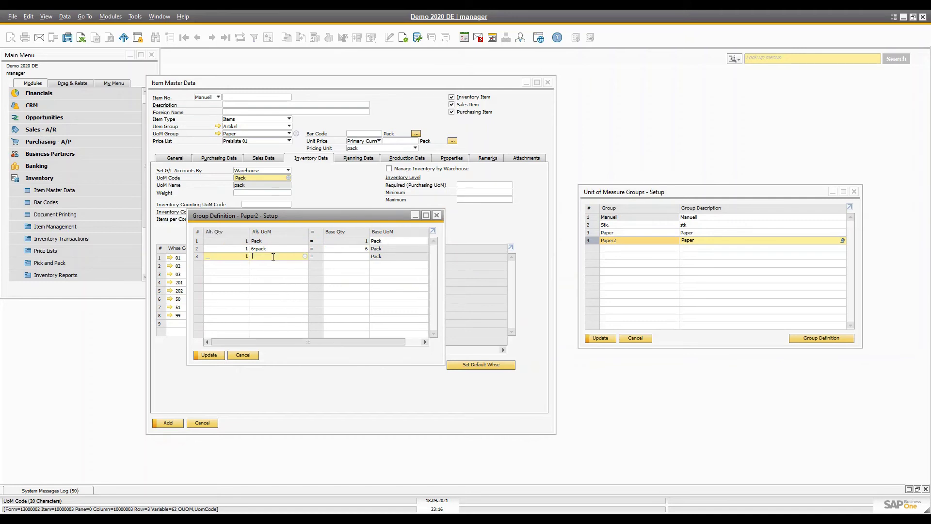
pyautogui.press('Return')
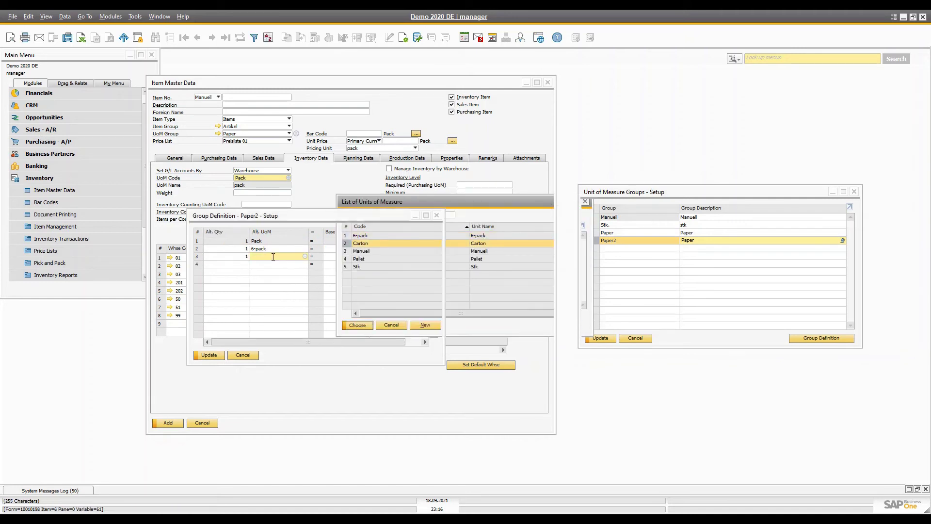
pyautogui.press('Tab')
pyautogui.write('30')
pyautogui.press('Tab')
# Step: Add the conversion 1 Pallet = 48 Pack and move the definition window aside
pyautogui.press('Tab')
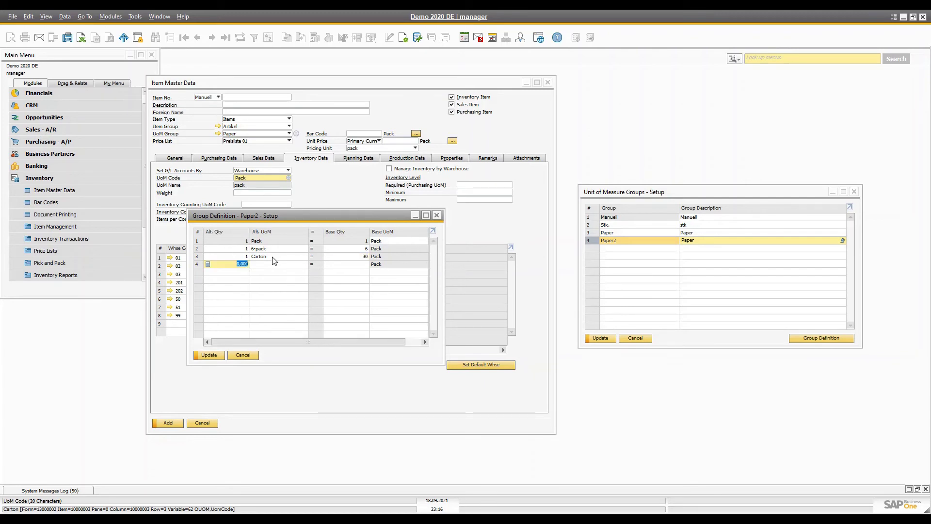
pyautogui.write('1')
pyautogui.press('Tab')
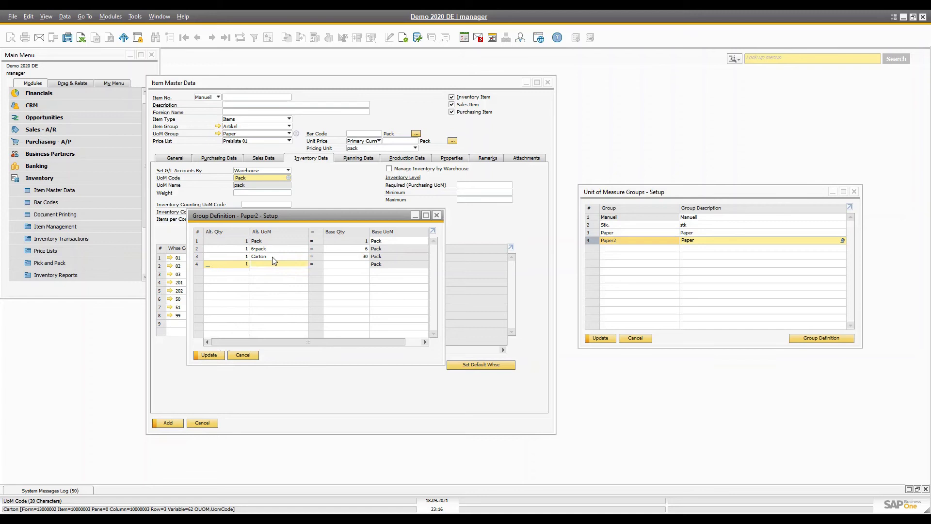
pyautogui.press('Tab')
pyautogui.press('Down')
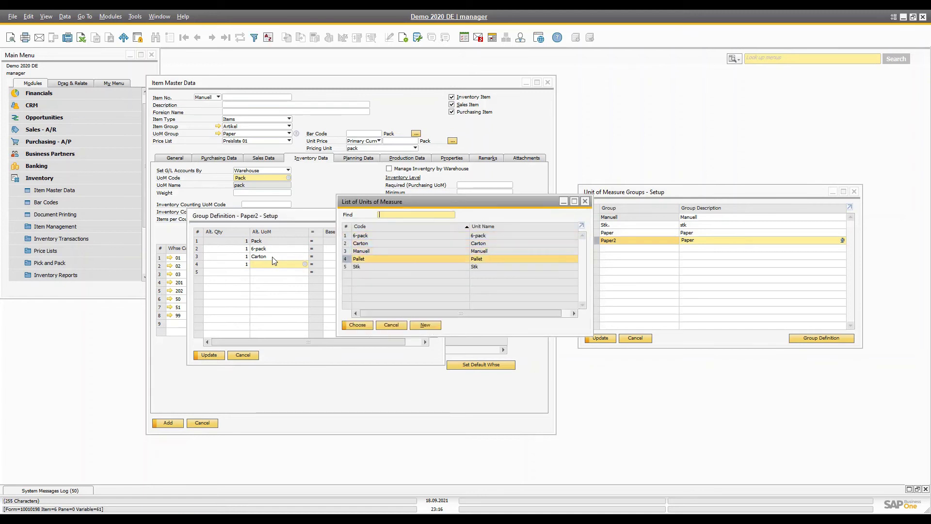
pyautogui.press('Return')
pyautogui.press('Tab')
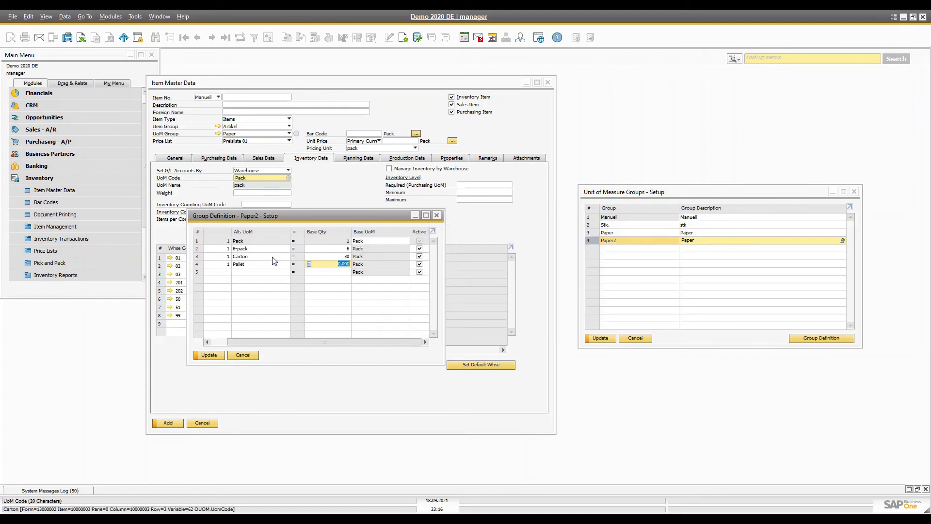
pyautogui.write('48')
pyautogui.press('Tab')
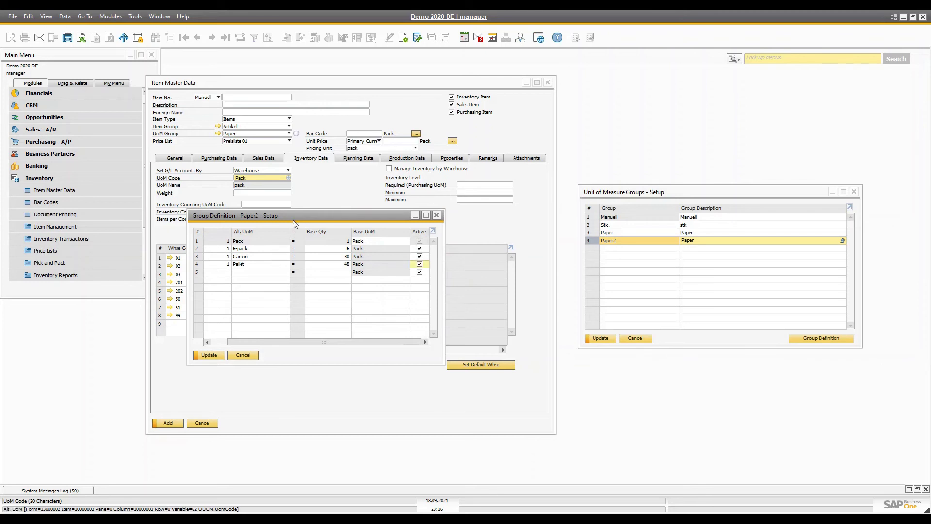
pyautogui.moveTo(296, 219); pyautogui.dragTo(609, 292)
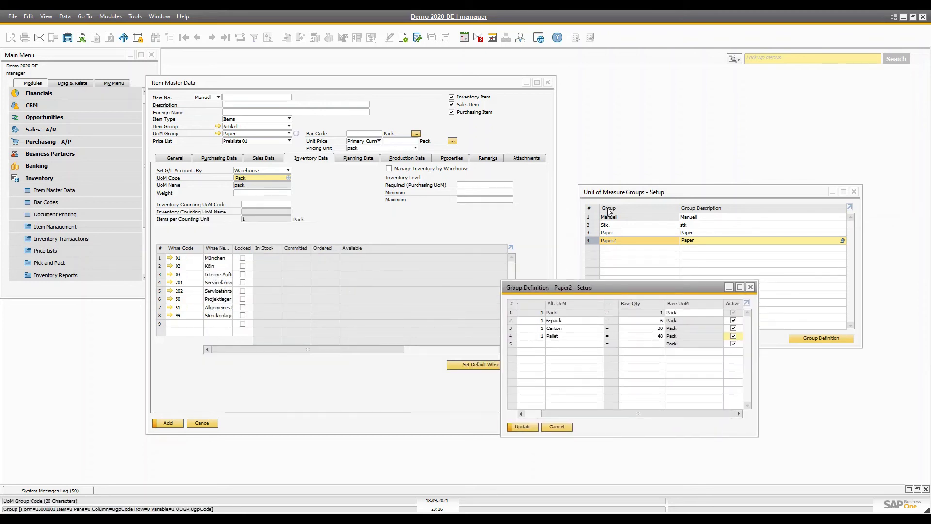
pyautogui.scroll(3, 53, 94)
# Step: Open Administration > Setup > Inventory > Units of Measure from the Main Menu
pyautogui.click(54, 94)
pyautogui.click(52, 142)
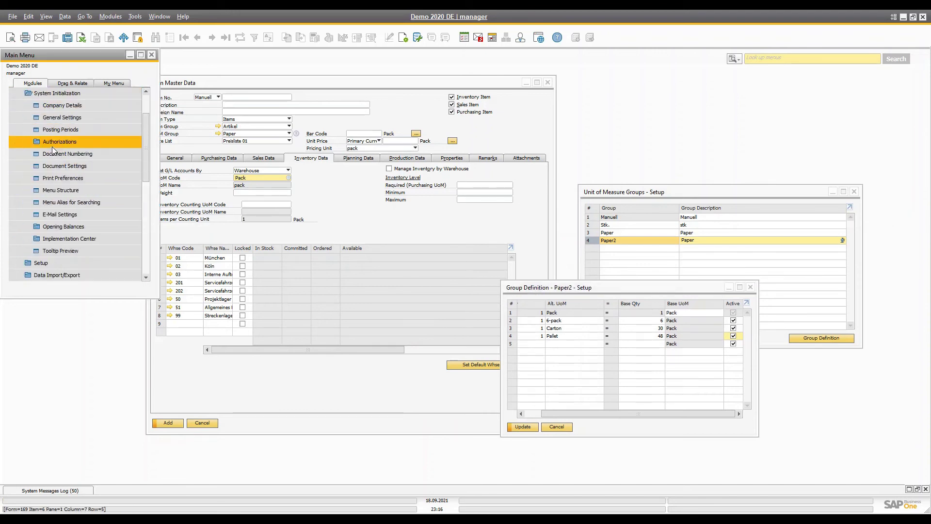
pyautogui.click(57, 93)
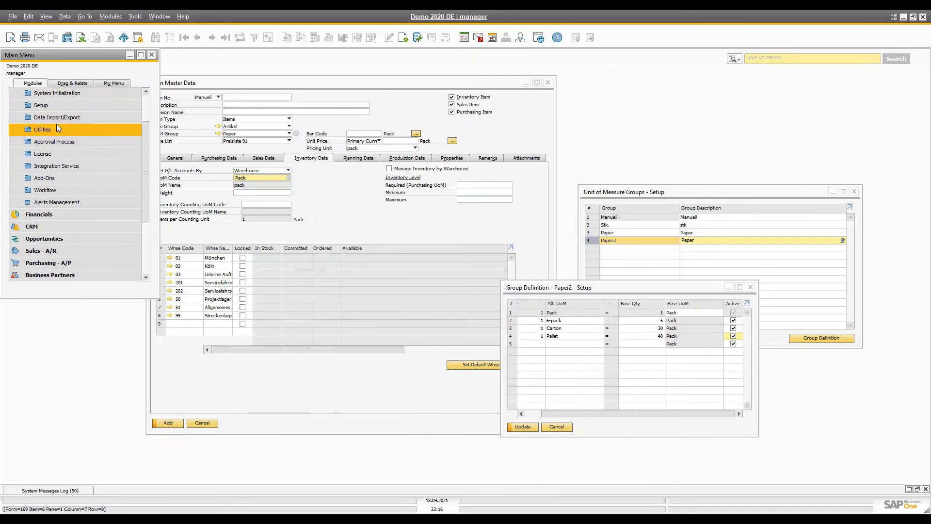
pyautogui.click(47, 105)
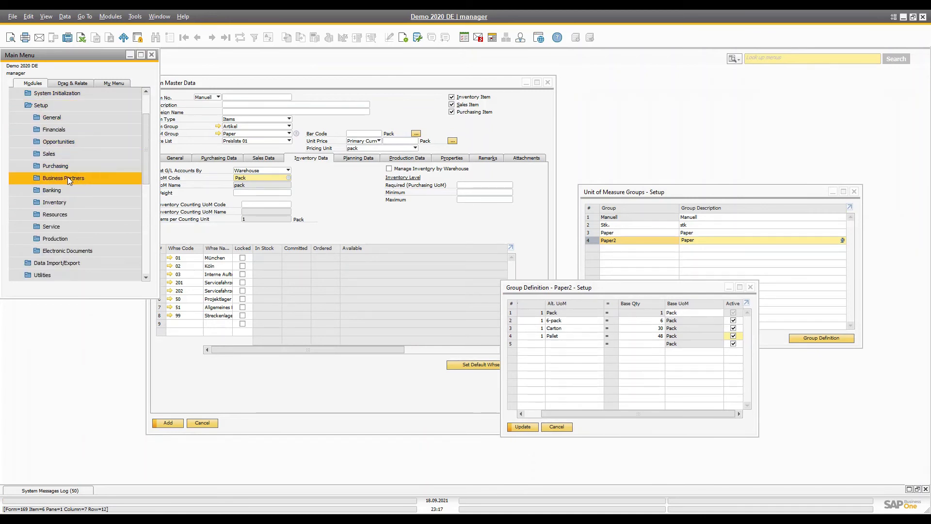
pyautogui.click(65, 200)
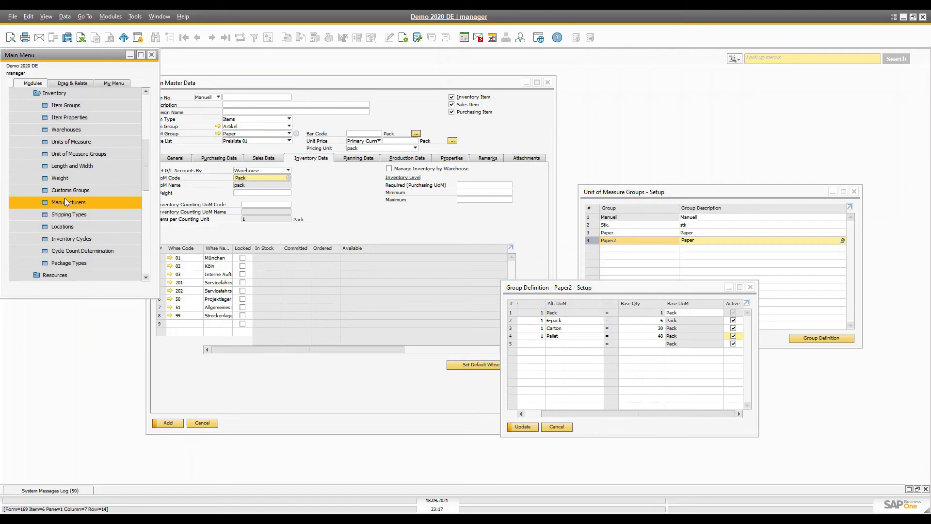
pyautogui.click(73, 141)
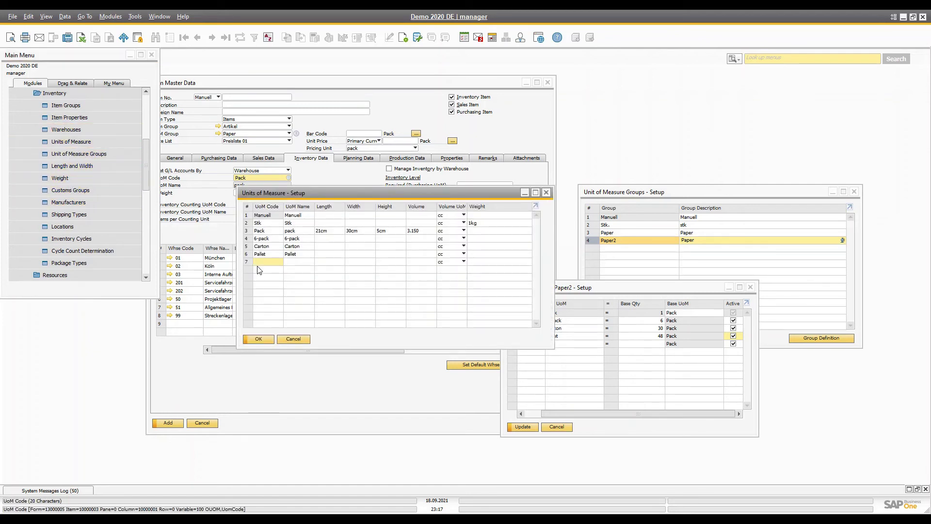
# Step: Create a Dual Pallet unit of measure, then start a new conversion row in Paper2
pyautogui.write('d')
pyautogui.write('Dual Pal')
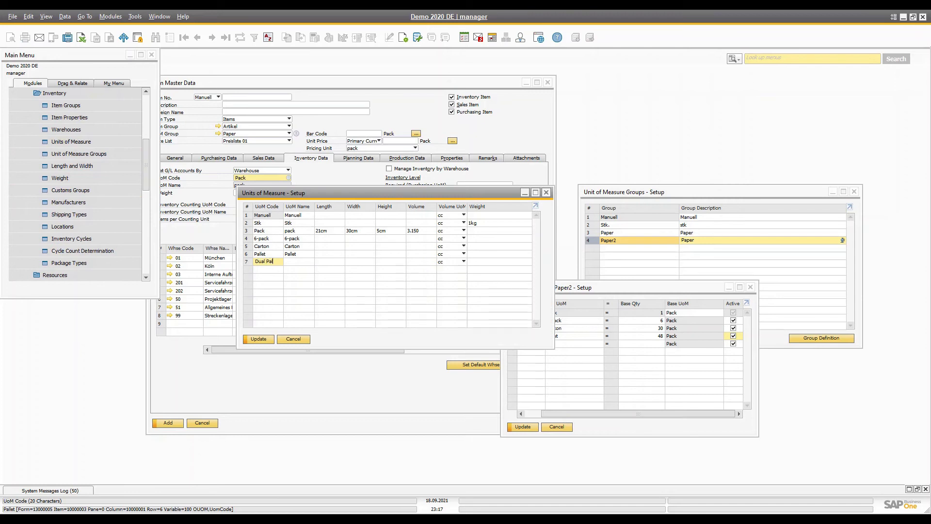
pyautogui.press('Tab')
pyautogui.write('Dual Pallet')
pyautogui.press('Return')
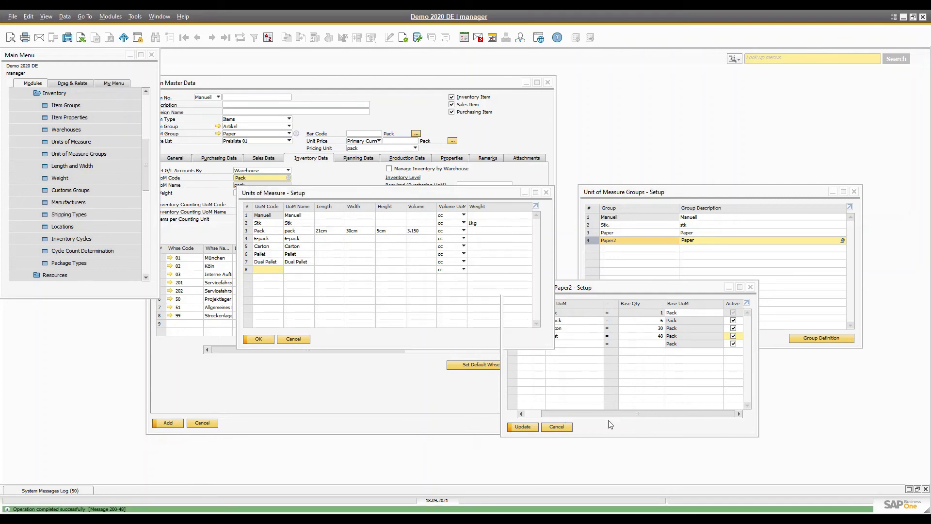
pyautogui.click(610, 424)
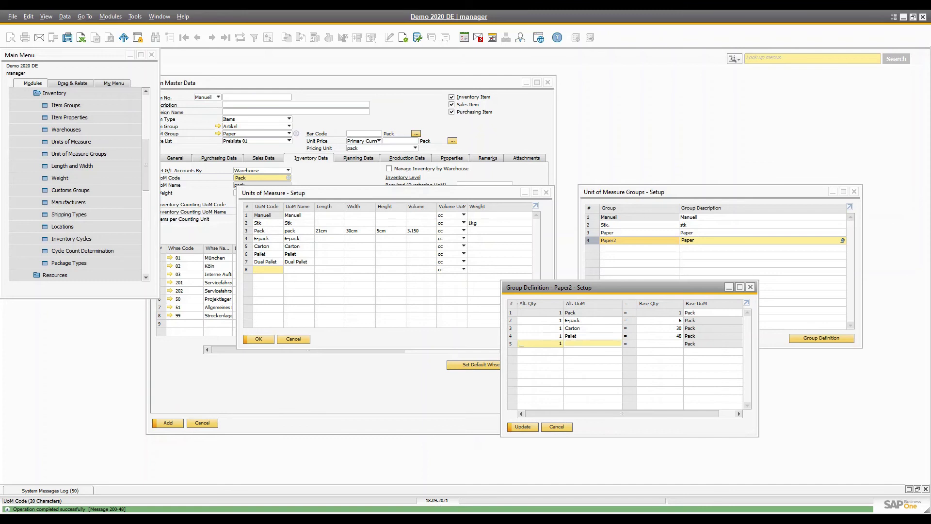
# Step: Add Dual Pallet = 96 Pack to Paper2, then update the definition and the UoM groups
pyautogui.press('Tab')
pyautogui.click(358, 244)
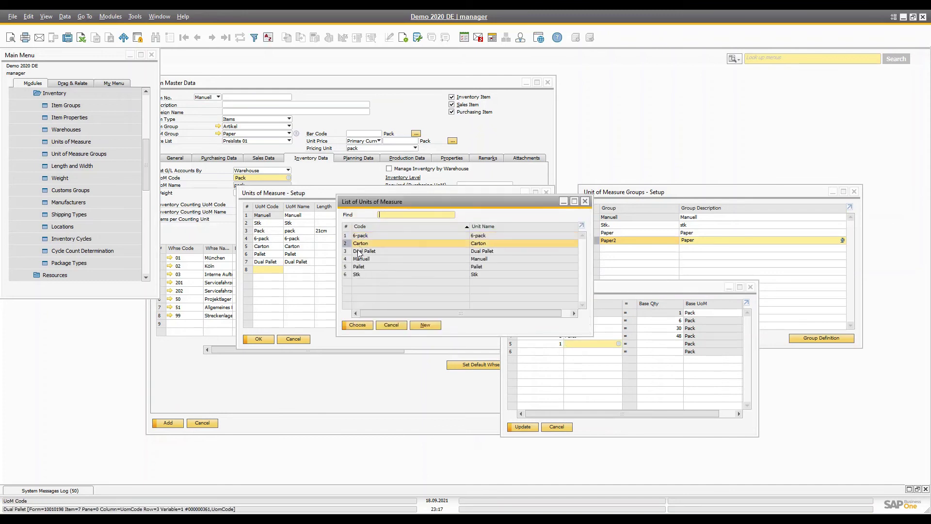
pyautogui.doubleClick(359, 252)
pyautogui.press('Tab')
pyautogui.write('96')
pyautogui.press('Tab')
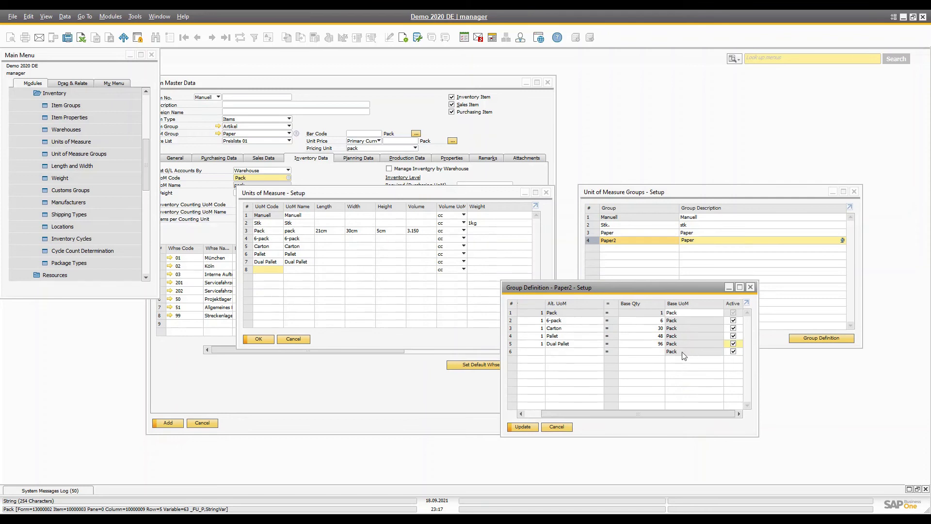
pyautogui.click(523, 428)
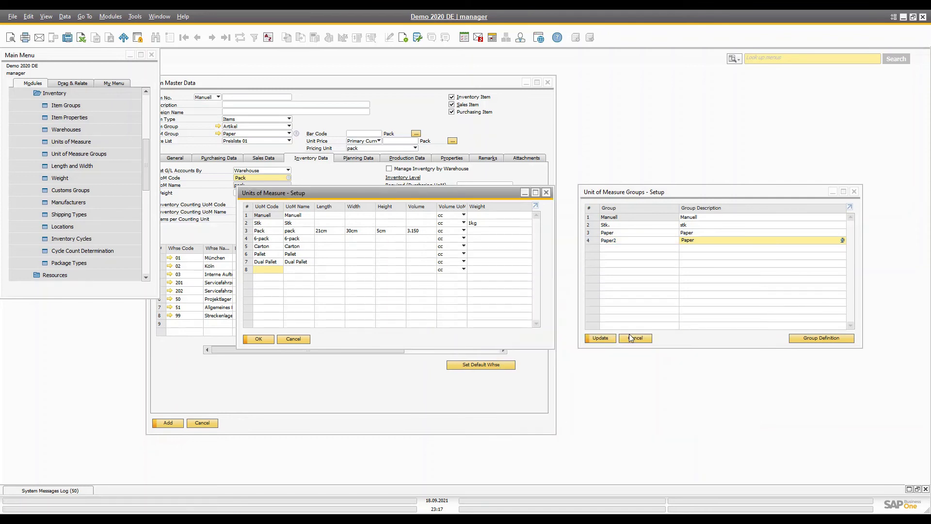
pyautogui.click(601, 337)
# Step: Confirm saving the UoM groups and enter item number PP001 in Item Master Data
pyautogui.click(367, 273)
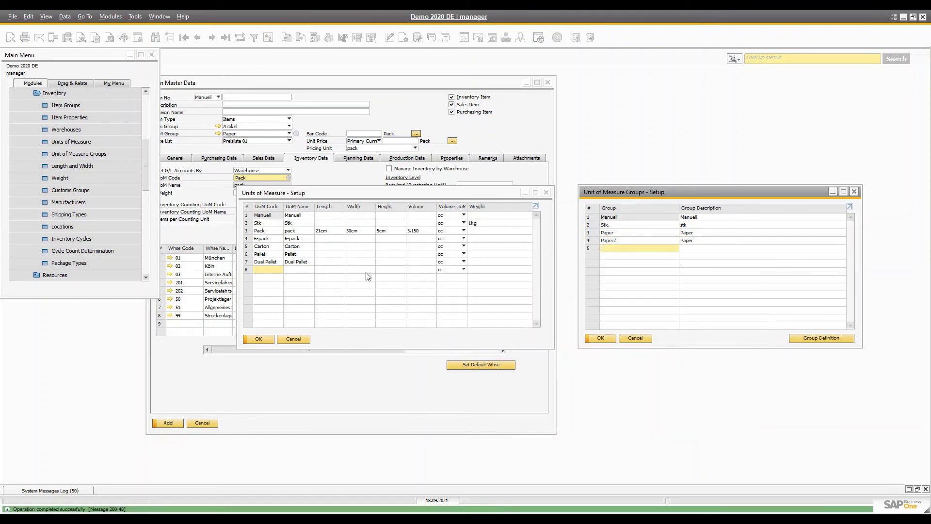
pyautogui.click(315, 397)
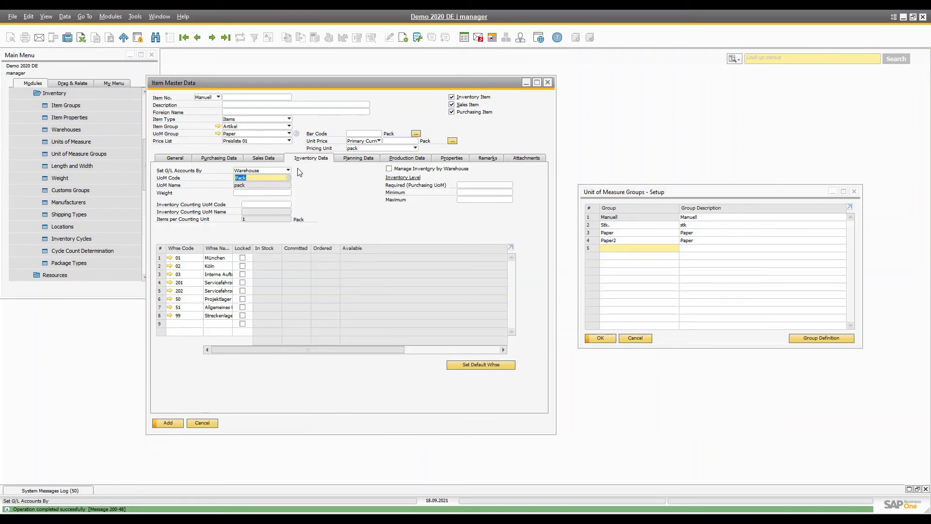
pyautogui.click(241, 97)
pyautogui.write('PR')
pyautogui.press('BackSpace')
pyautogui.write('a')
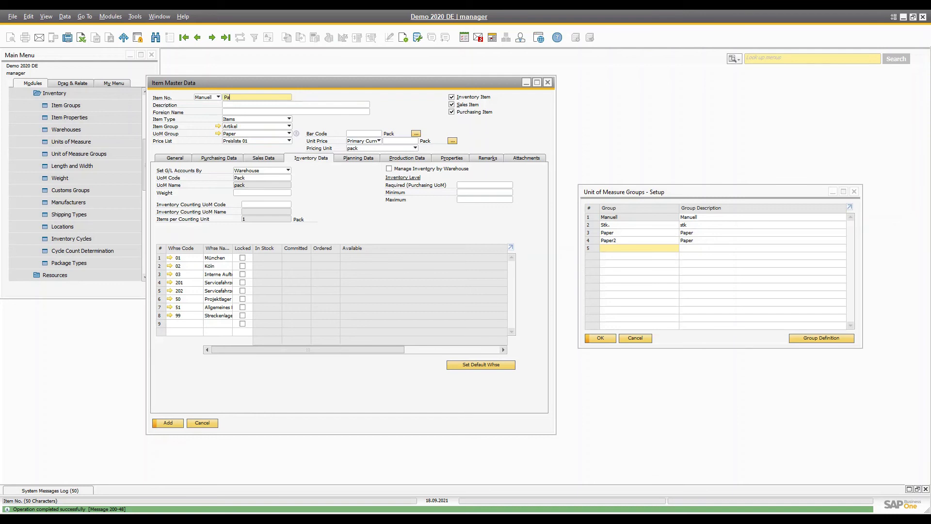
pyautogui.write('rin')
pyautogui.press('BackSpace')
pyautogui.press('BackSpace')
pyautogui.press('BackSpace')
pyautogui.press('BackSpace')
pyautogui.press('BackSpace')
pyautogui.press('BackSpace')
pyautogui.press('BackSpace')
pyautogui.write('P-0')
pyautogui.write('001')
pyautogui.press('Tab')
# Step: Describe the item as Printer Paper A5 White, keep UoM group Paper, and add it
pyautogui.write('Printer Paper A5 White')
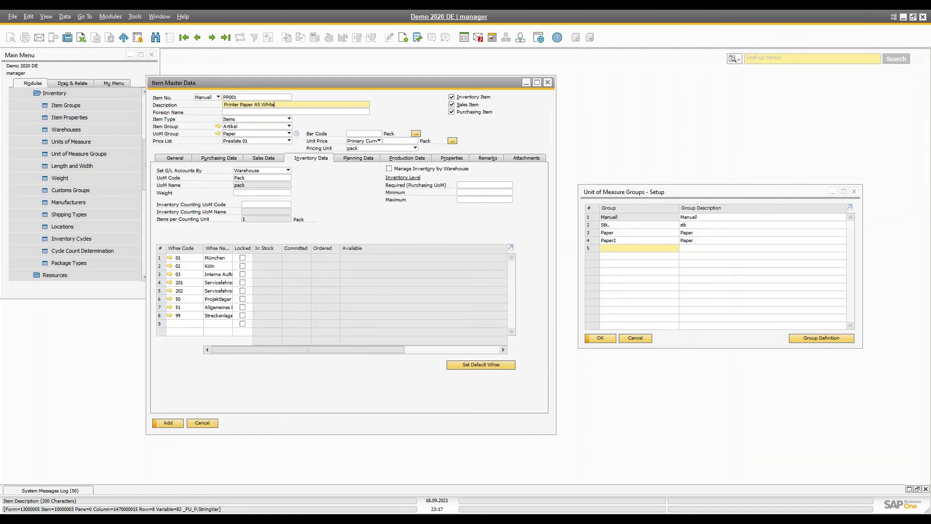
pyautogui.press('Tab')
pyautogui.click(253, 134)
pyautogui.click(252, 135)
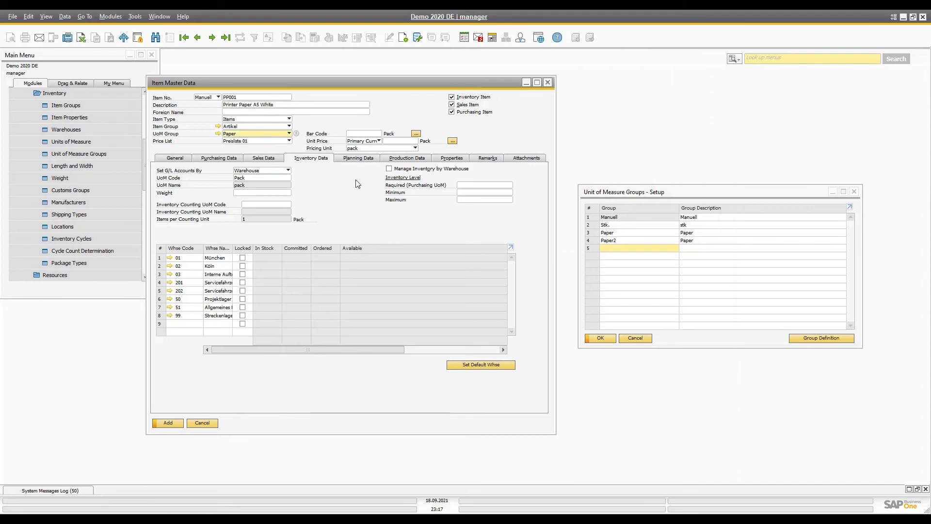
pyautogui.click(170, 423)
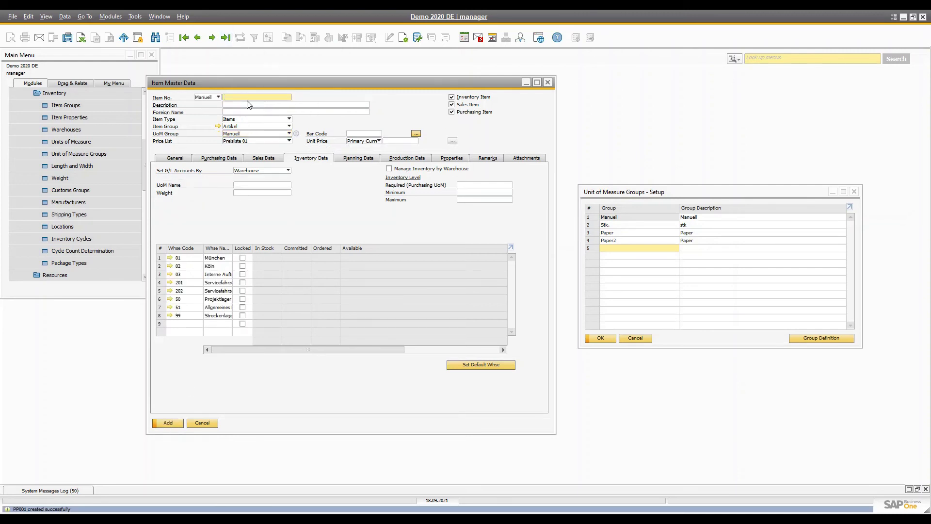
# Step: Change item PP002's UoM group to Paper2, accept the warning, and update the item
pyautogui.click(225, 37)
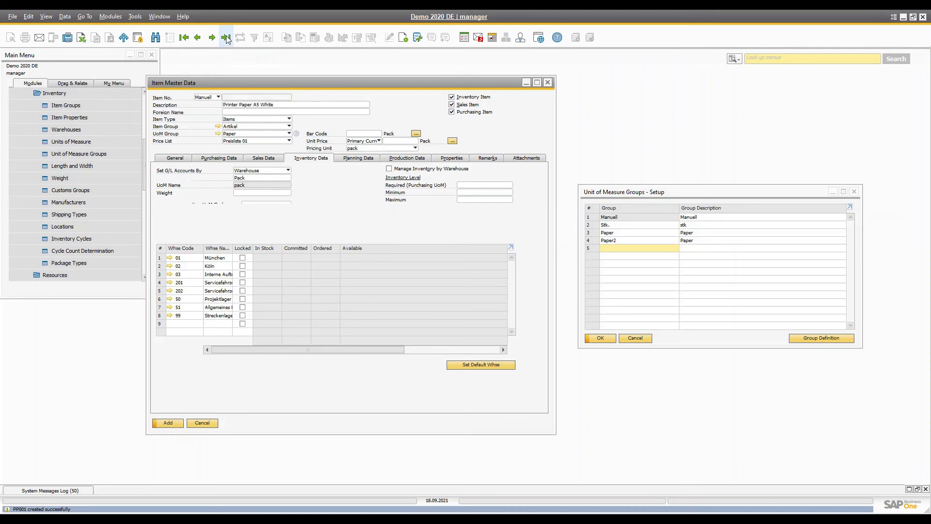
pyautogui.click(280, 125)
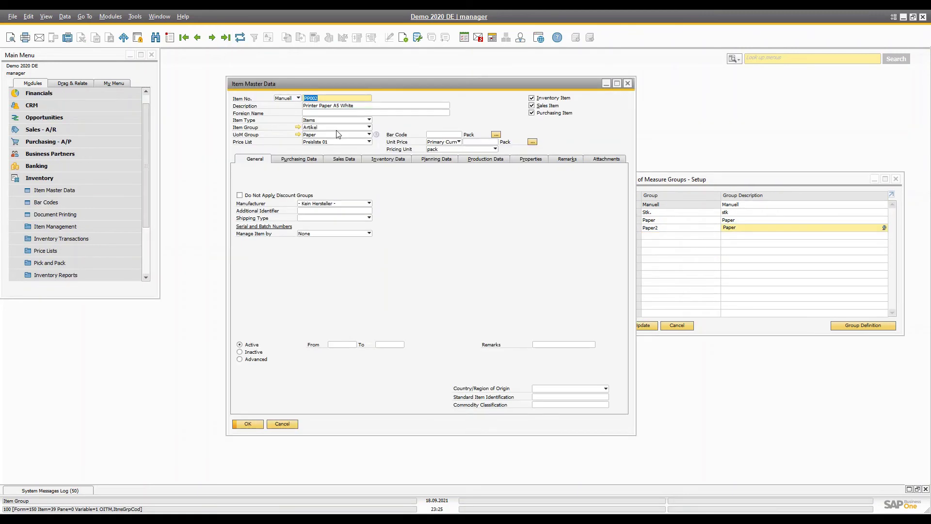
pyautogui.click(333, 135)
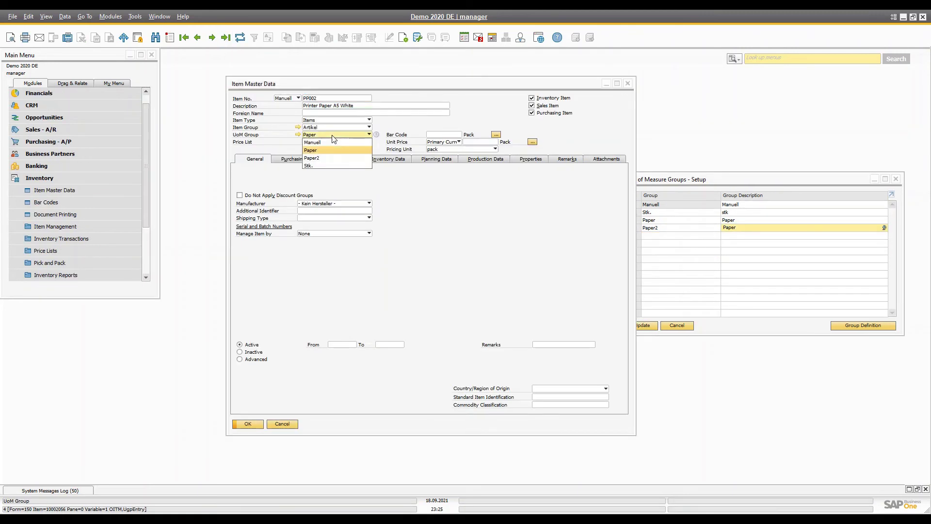
pyautogui.click(325, 158)
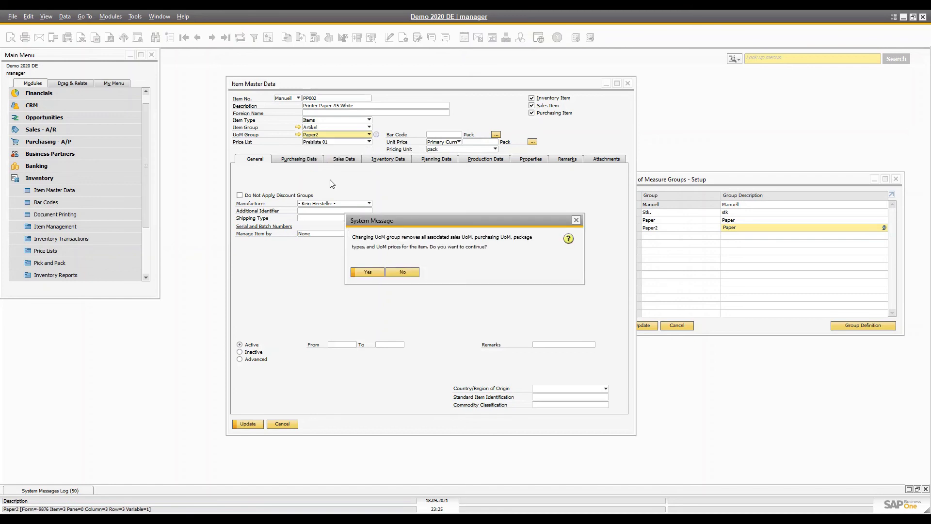
pyautogui.click(374, 274)
pyautogui.click(248, 424)
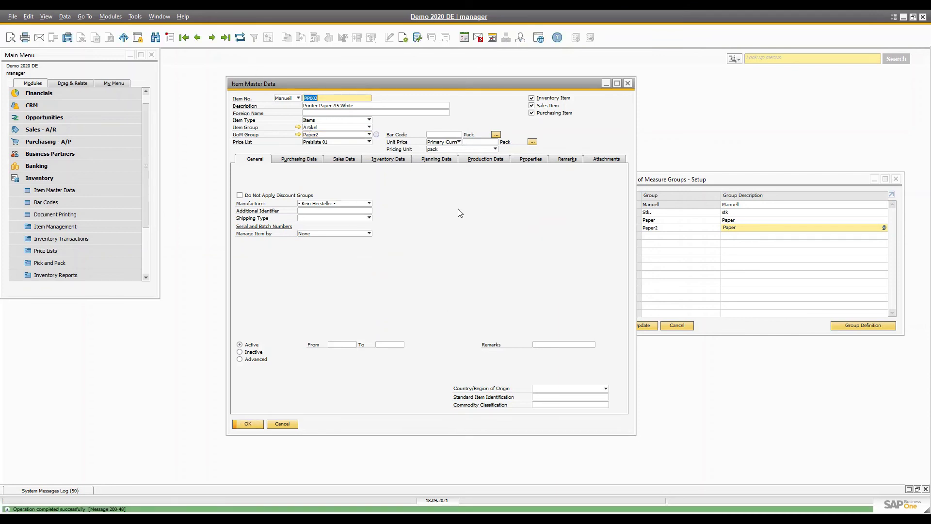
pyautogui.click(299, 159)
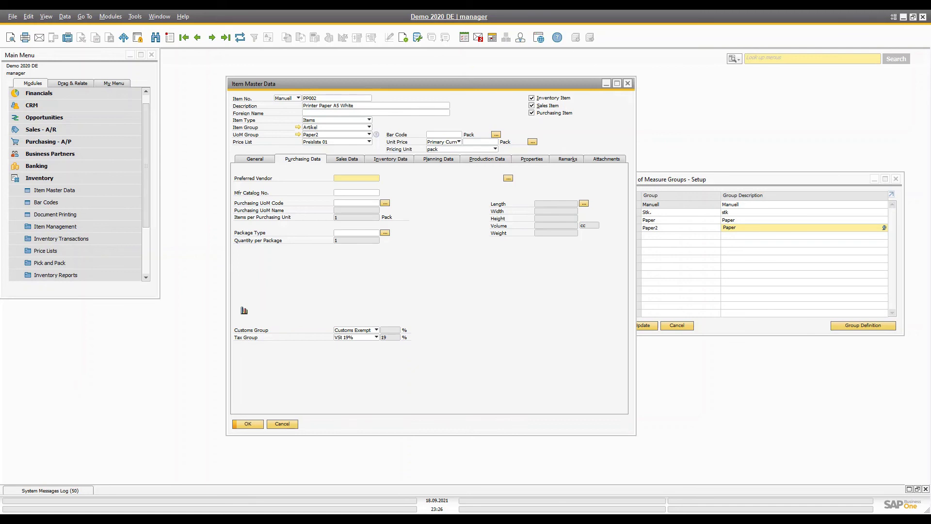
# Step: Review PP002's purchasing UoM fields, then show its inventory data: unit Pack, 1 per counting unit
pyautogui.click(443, 135)
pyautogui.click(465, 142)
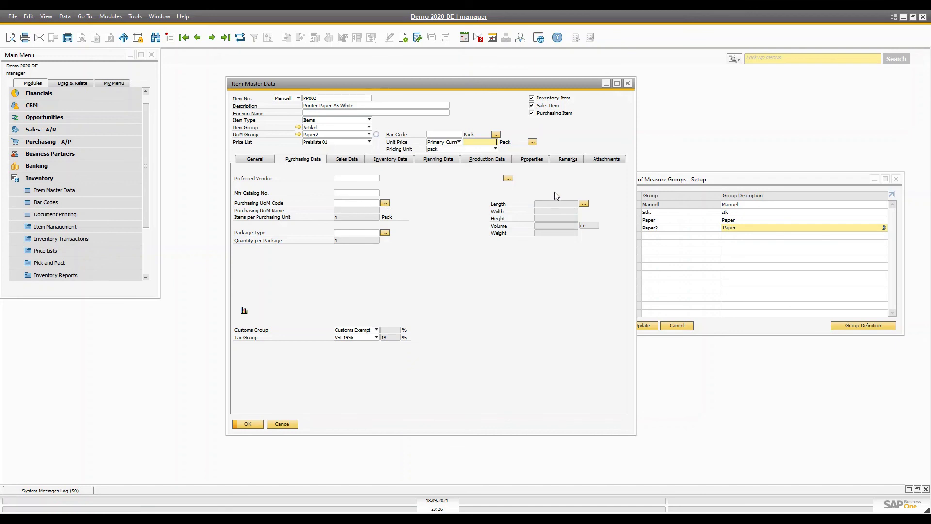
pyautogui.click(392, 159)
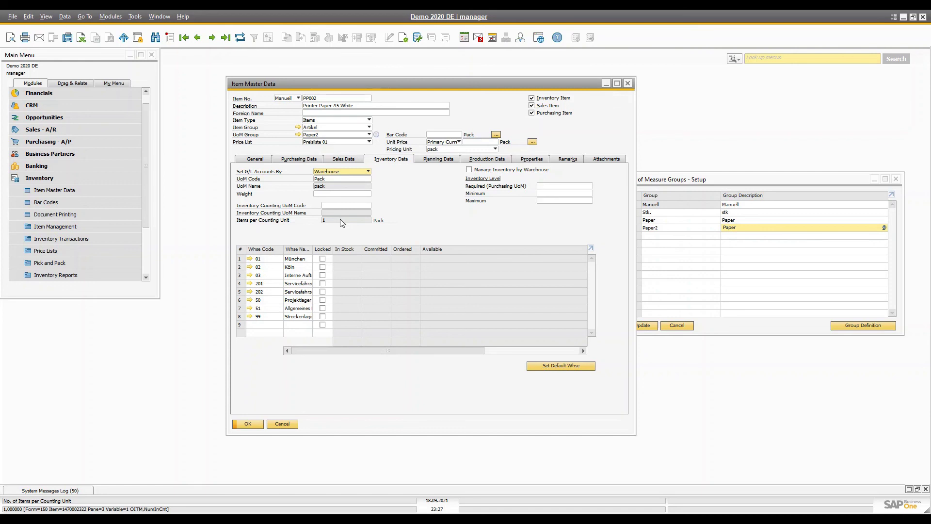
pyautogui.click(338, 135)
pyautogui.click(312, 157)
pyautogui.click(331, 179)
pyautogui.press('Tab')
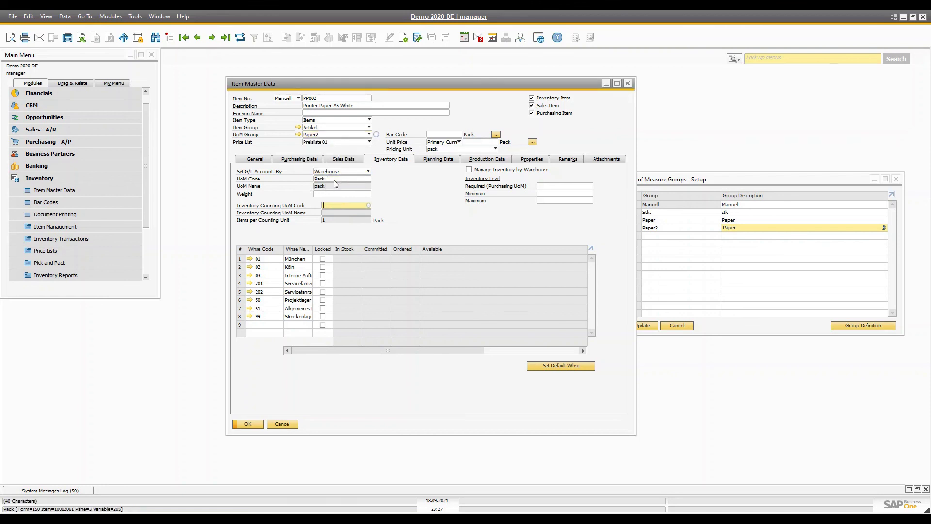
pyautogui.click(155, 38)
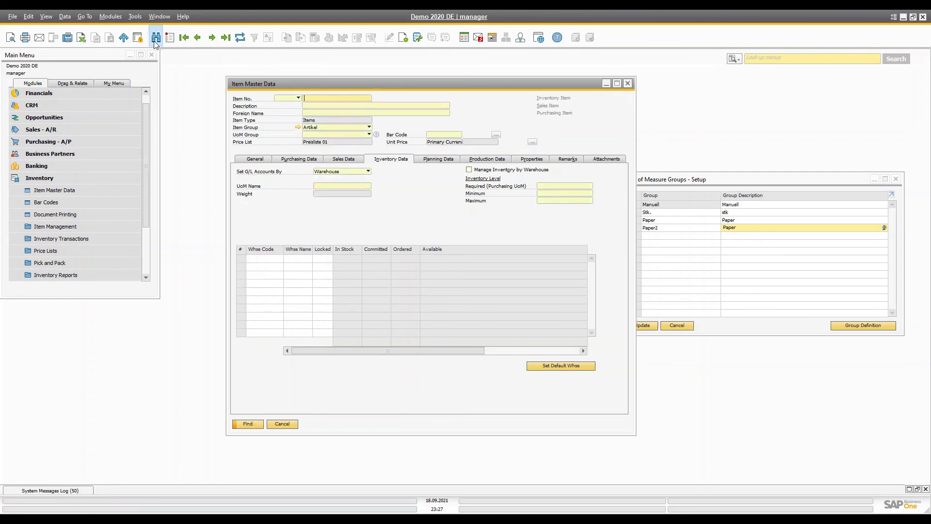
pyautogui.click(184, 38)
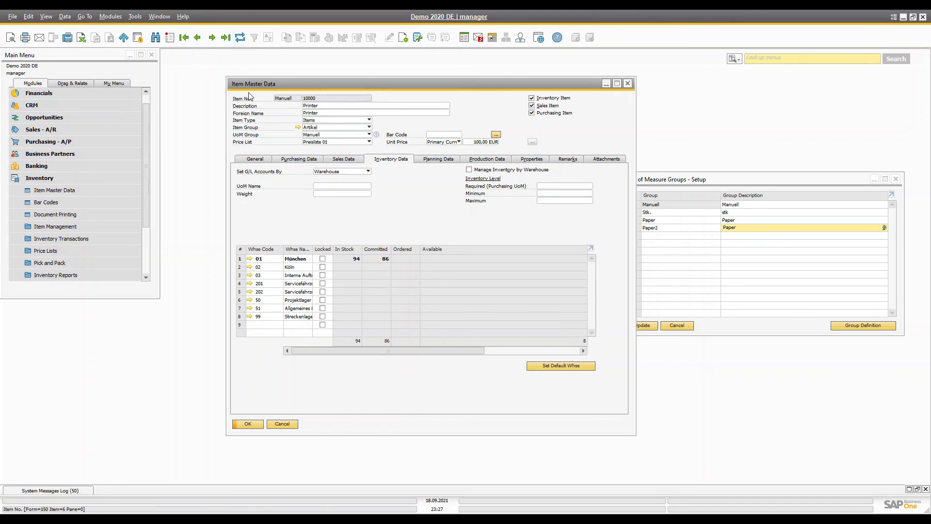
pyautogui.click(226, 38)
pyautogui.click(333, 179)
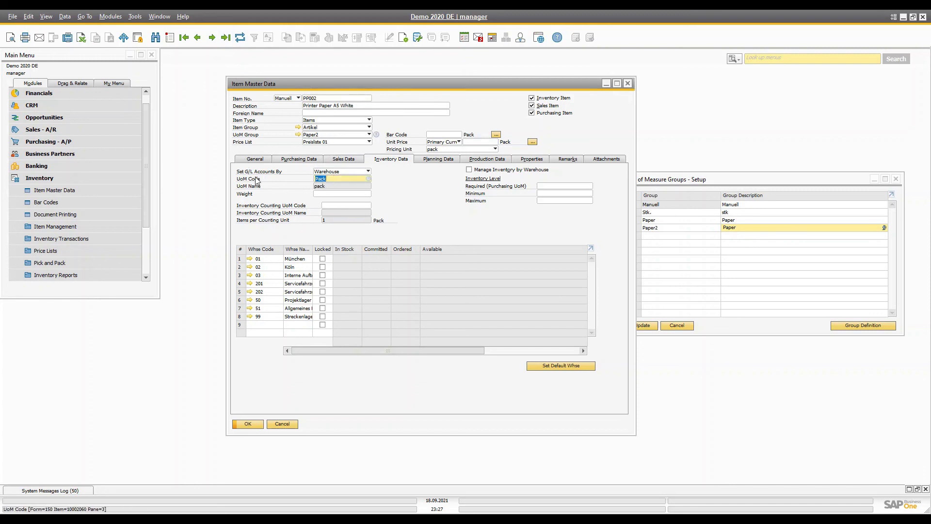
# Step: Show PP002's sales data, with no sales UoM code and 1 Pack per sales unit
pyautogui.click(337, 178)
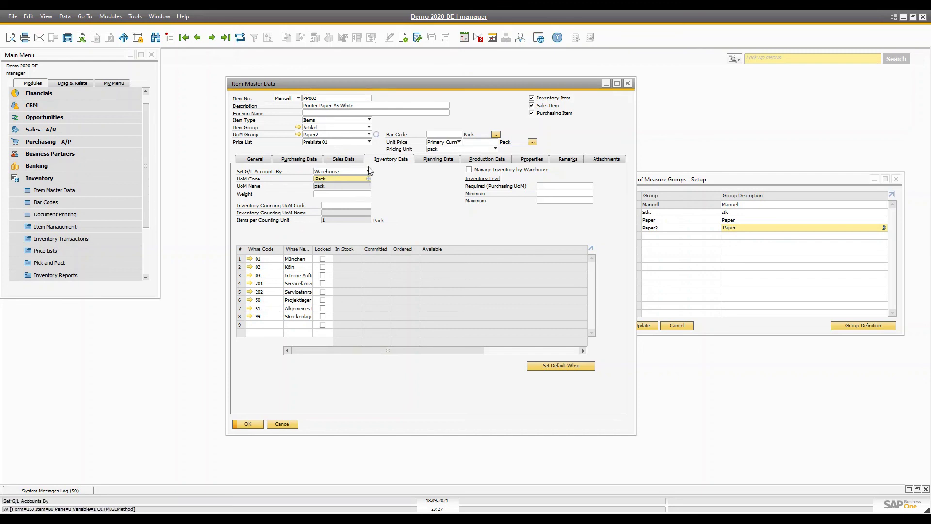
pyautogui.click(348, 159)
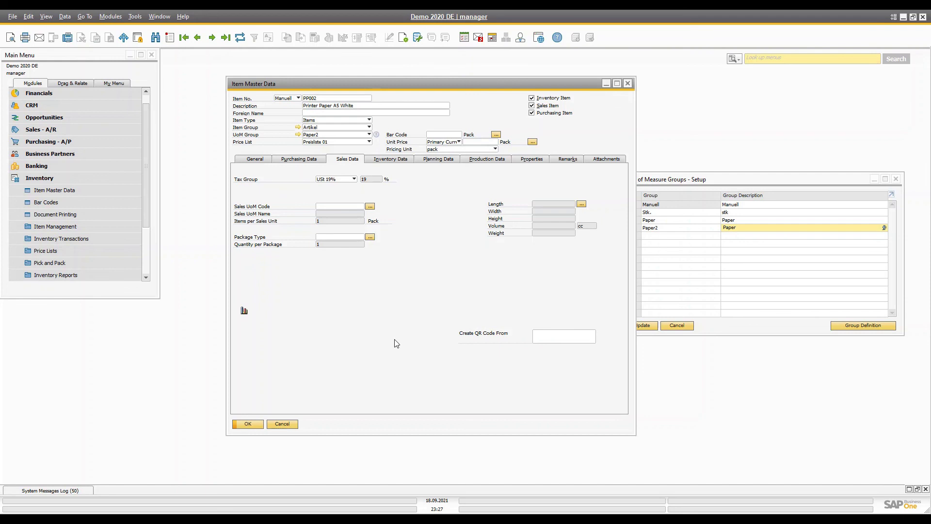
pyautogui.rightClick(446, 197)
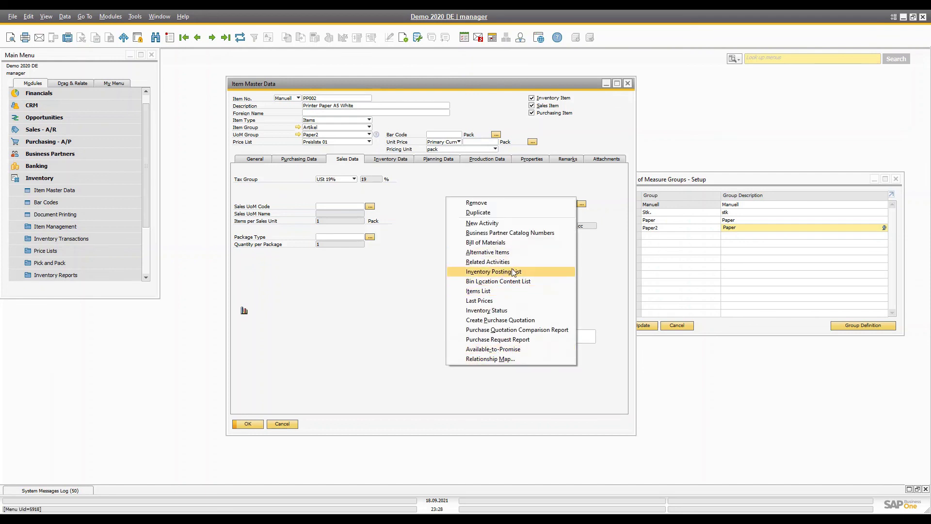
pyautogui.click(500, 311)
pyautogui.click(598, 245)
pyautogui.click(393, 361)
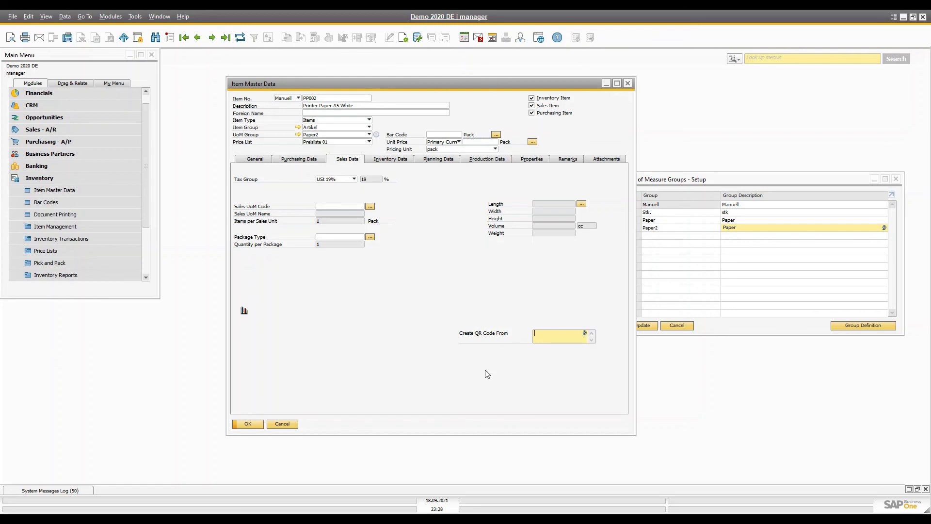
pyautogui.moveTo(348, 86); pyautogui.dragTo(272, 80)
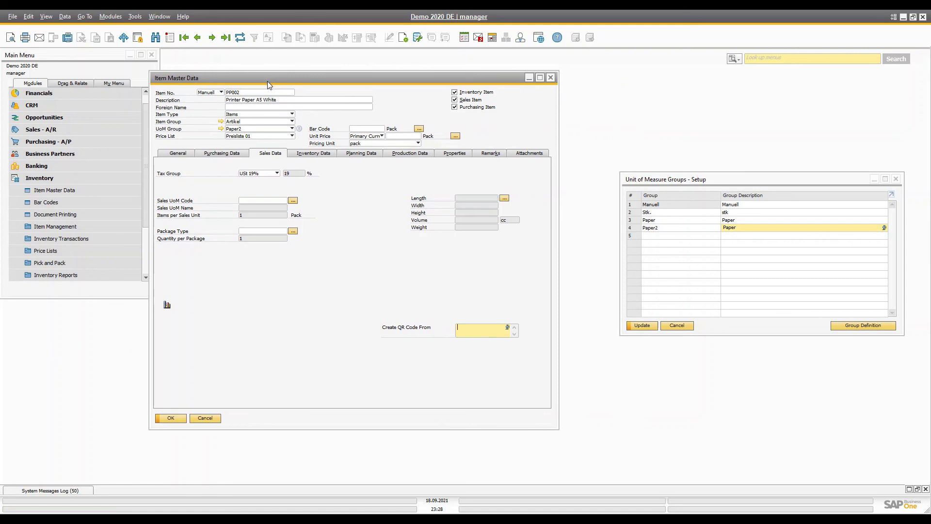
pyautogui.moveTo(267, 81); pyautogui.dragTo(291, 81)
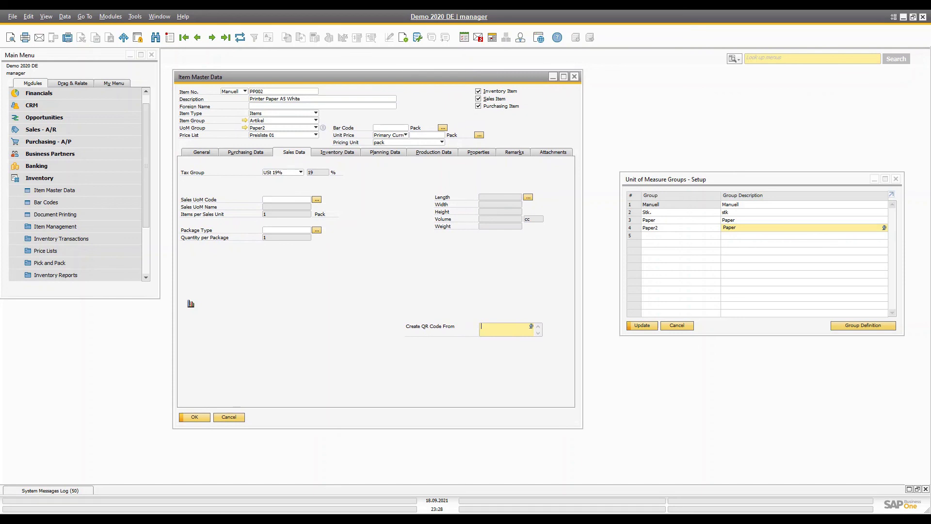